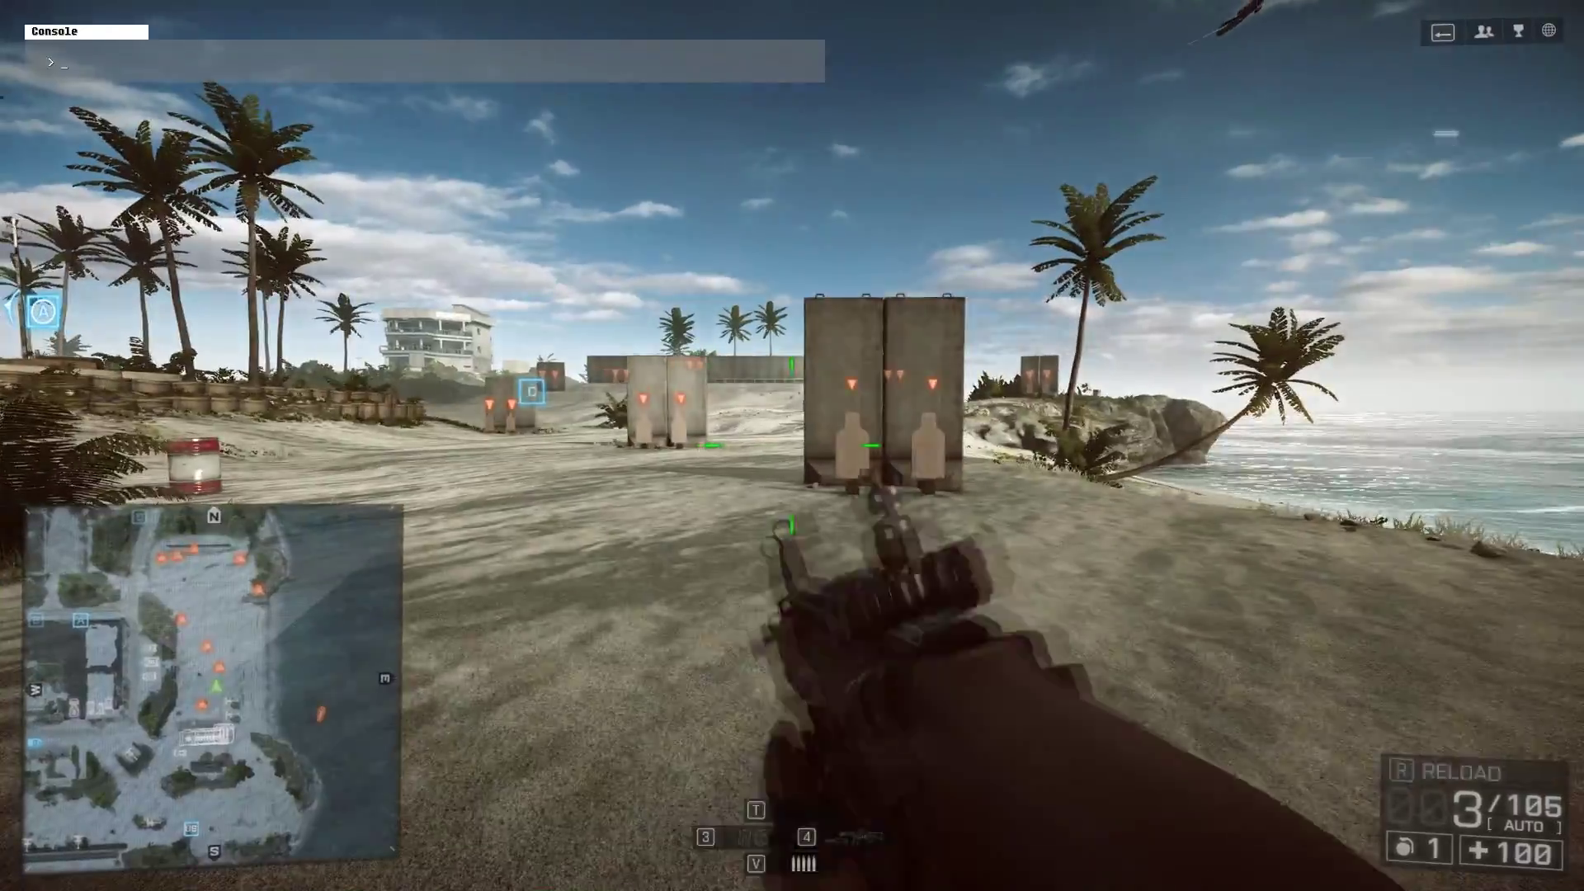
{"action": "type", "text": "wada"}
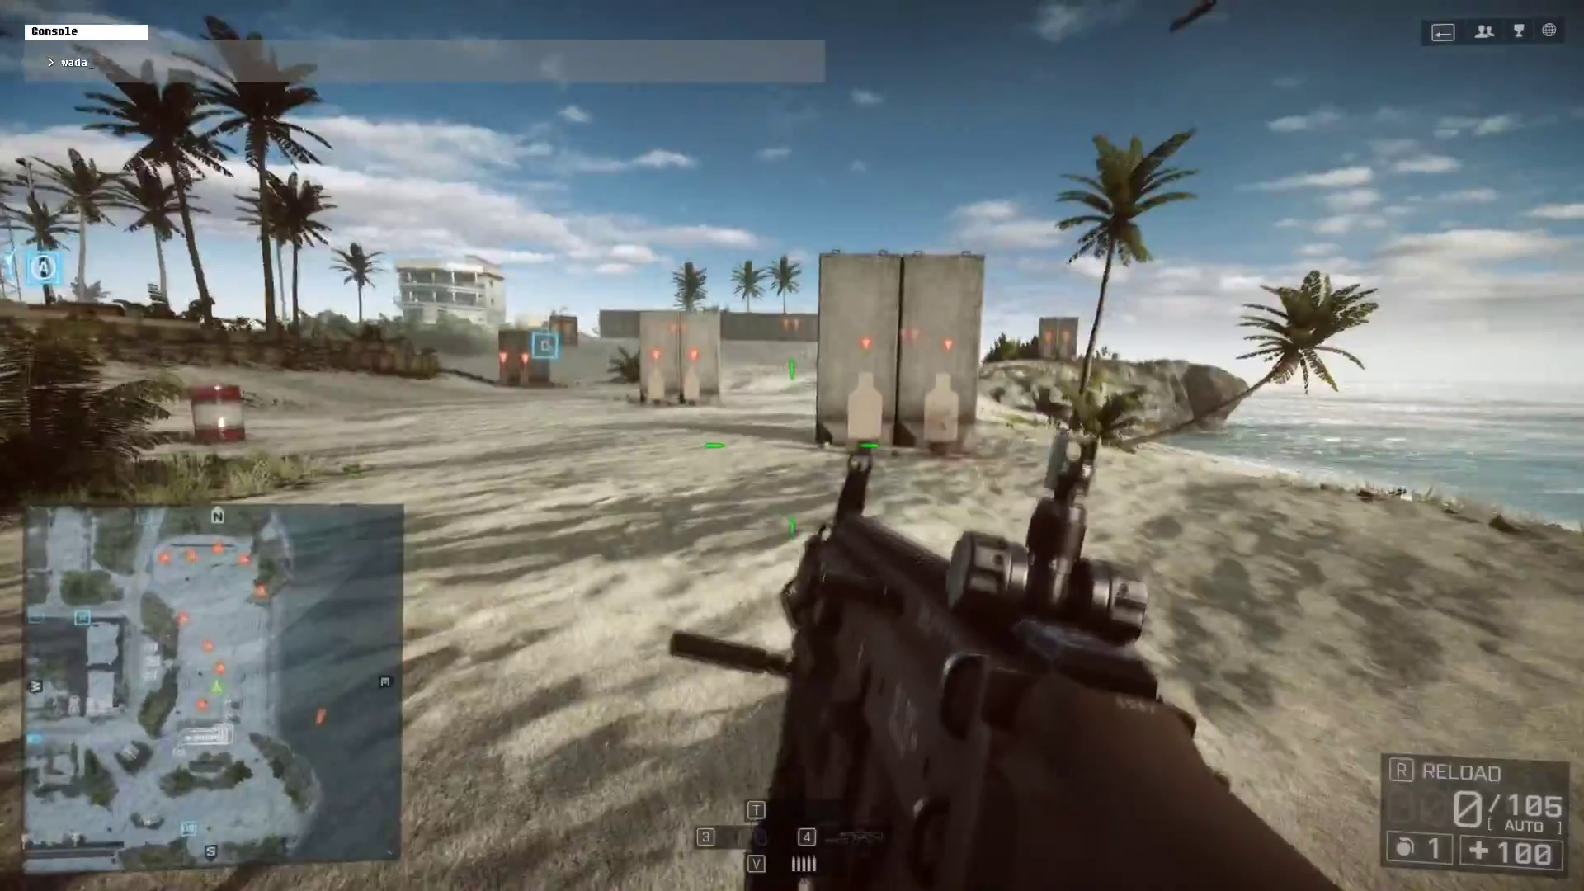
{"action": "type", "text": "aaaaaaaaaaaad"}
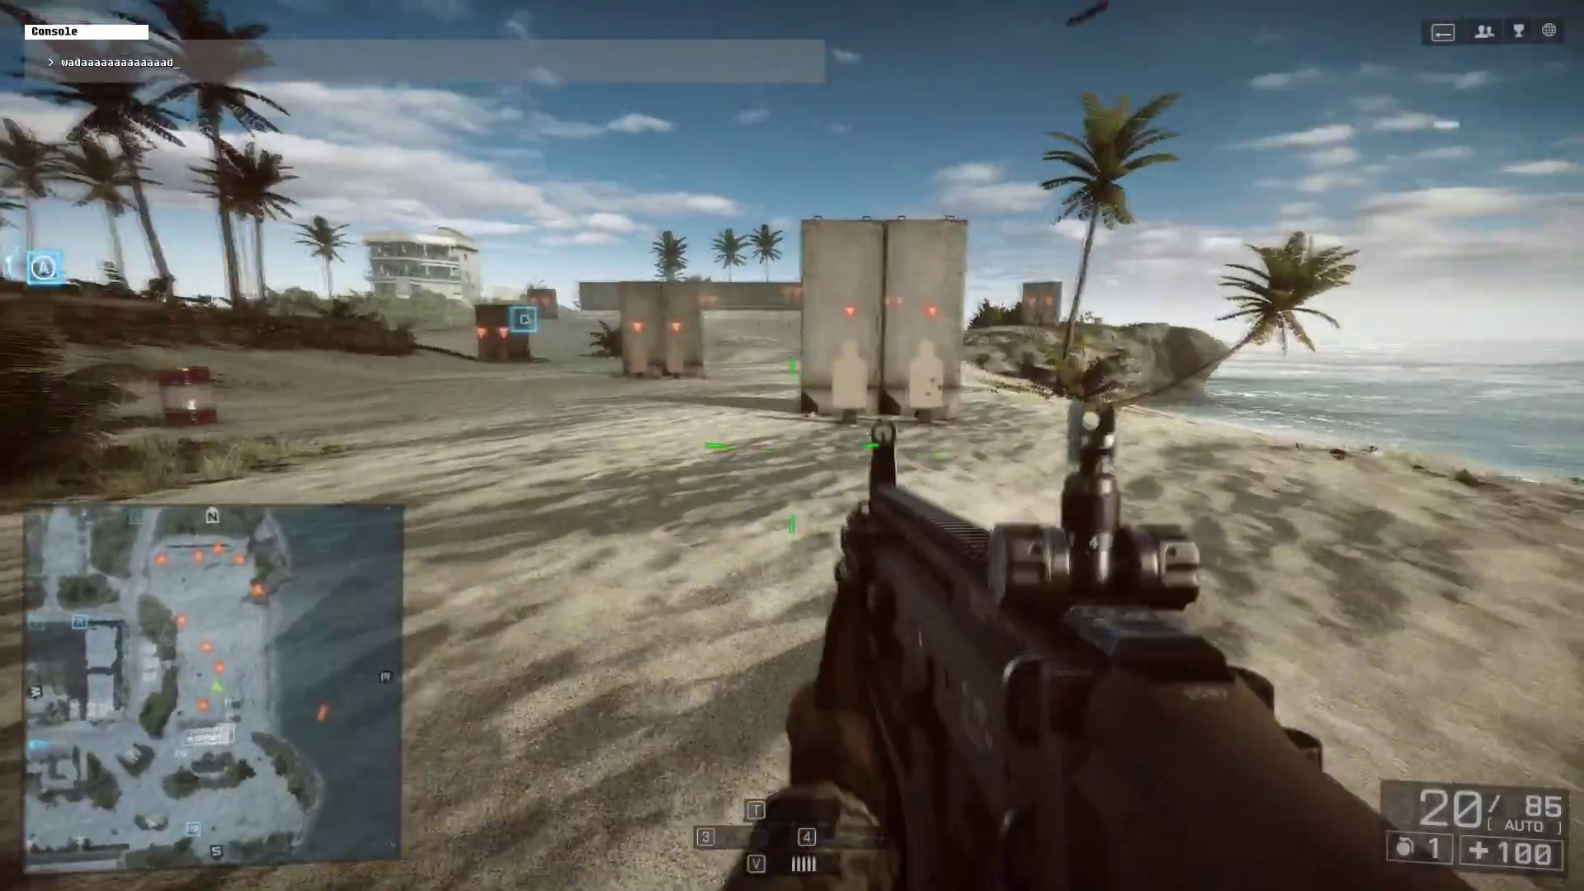
Shoot at the beach targets, then submit the gibberish console command and close the console.
{"action": "right_click", "coordinate": [792, 446]}
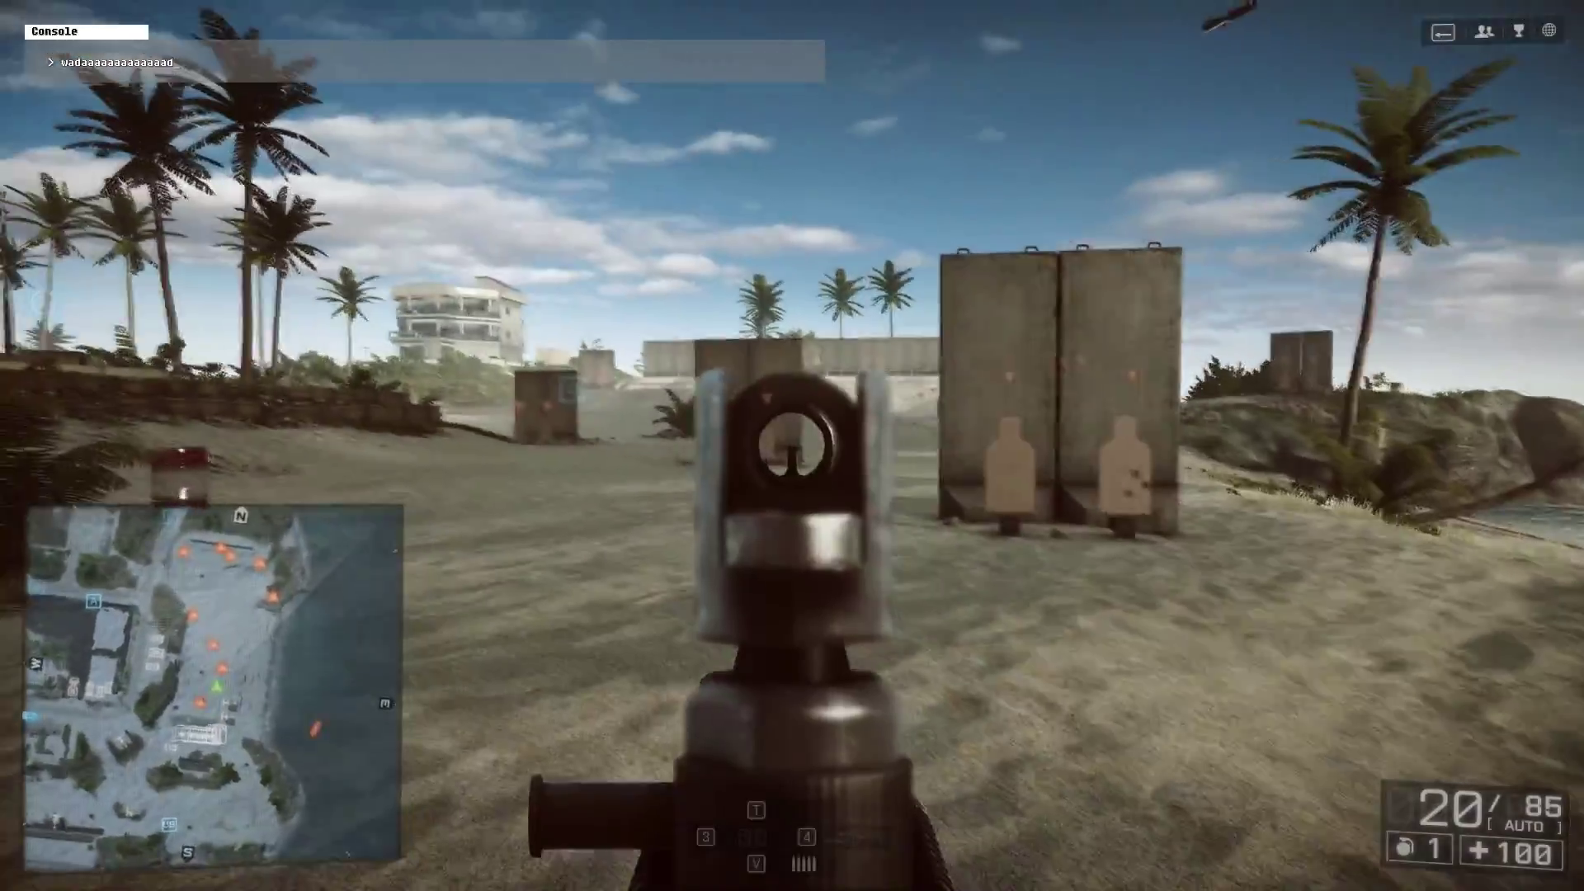
{"action": "left_click_drag", "start_coordinate": [792, 445], "coordinate": [496, 447]}
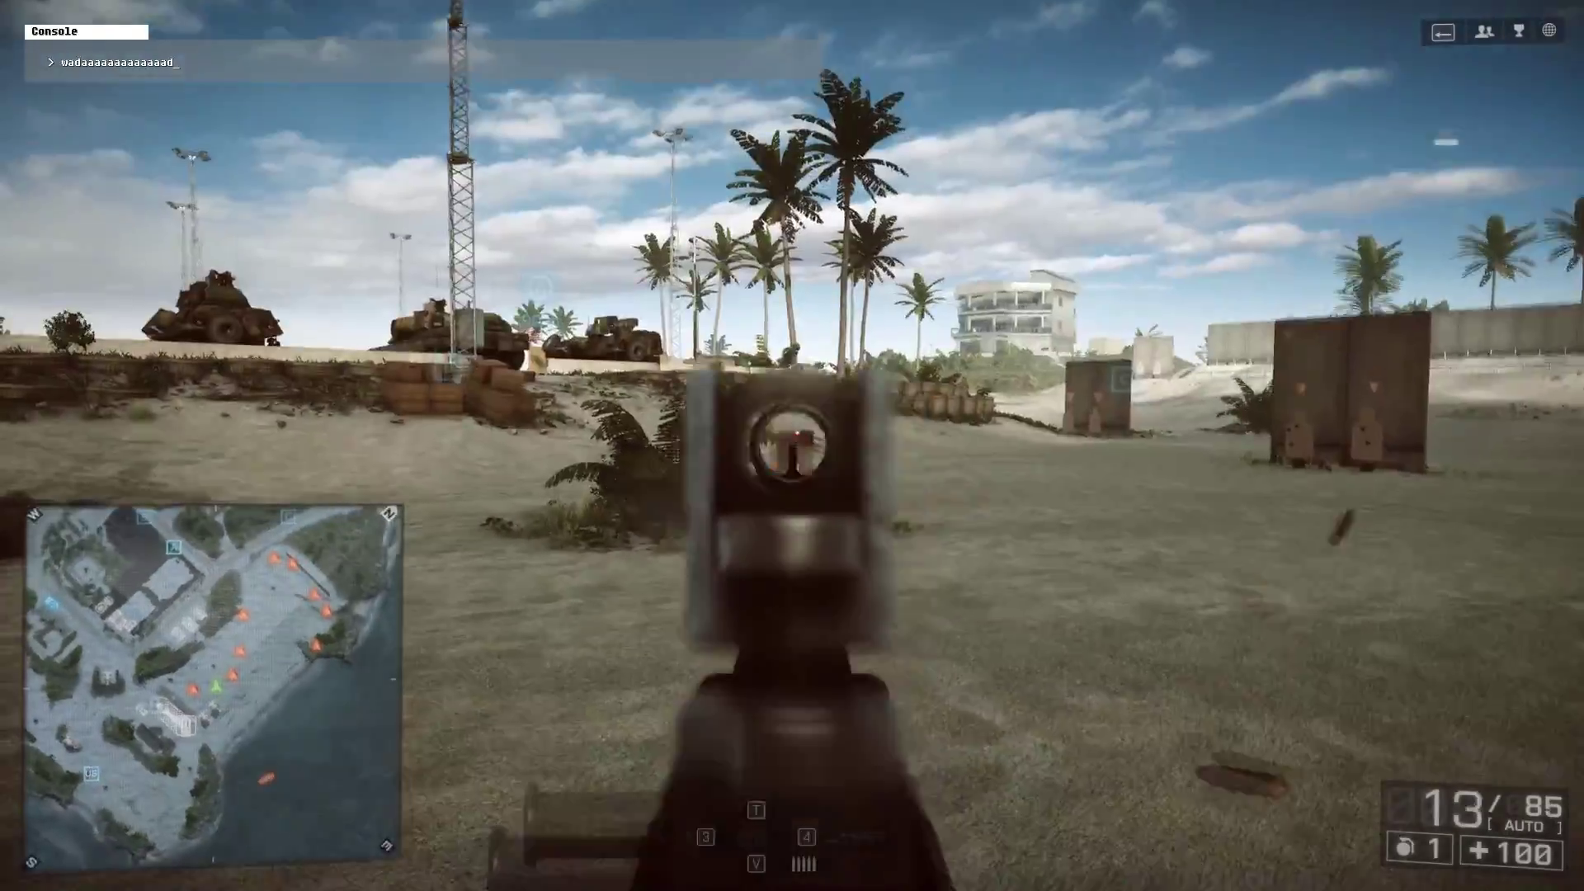
{"action": "left_click", "coordinate": [793, 446]}
{"action": "right_click", "coordinate": [793, 446]}
{"action": "left_click", "coordinate": [792, 446]}
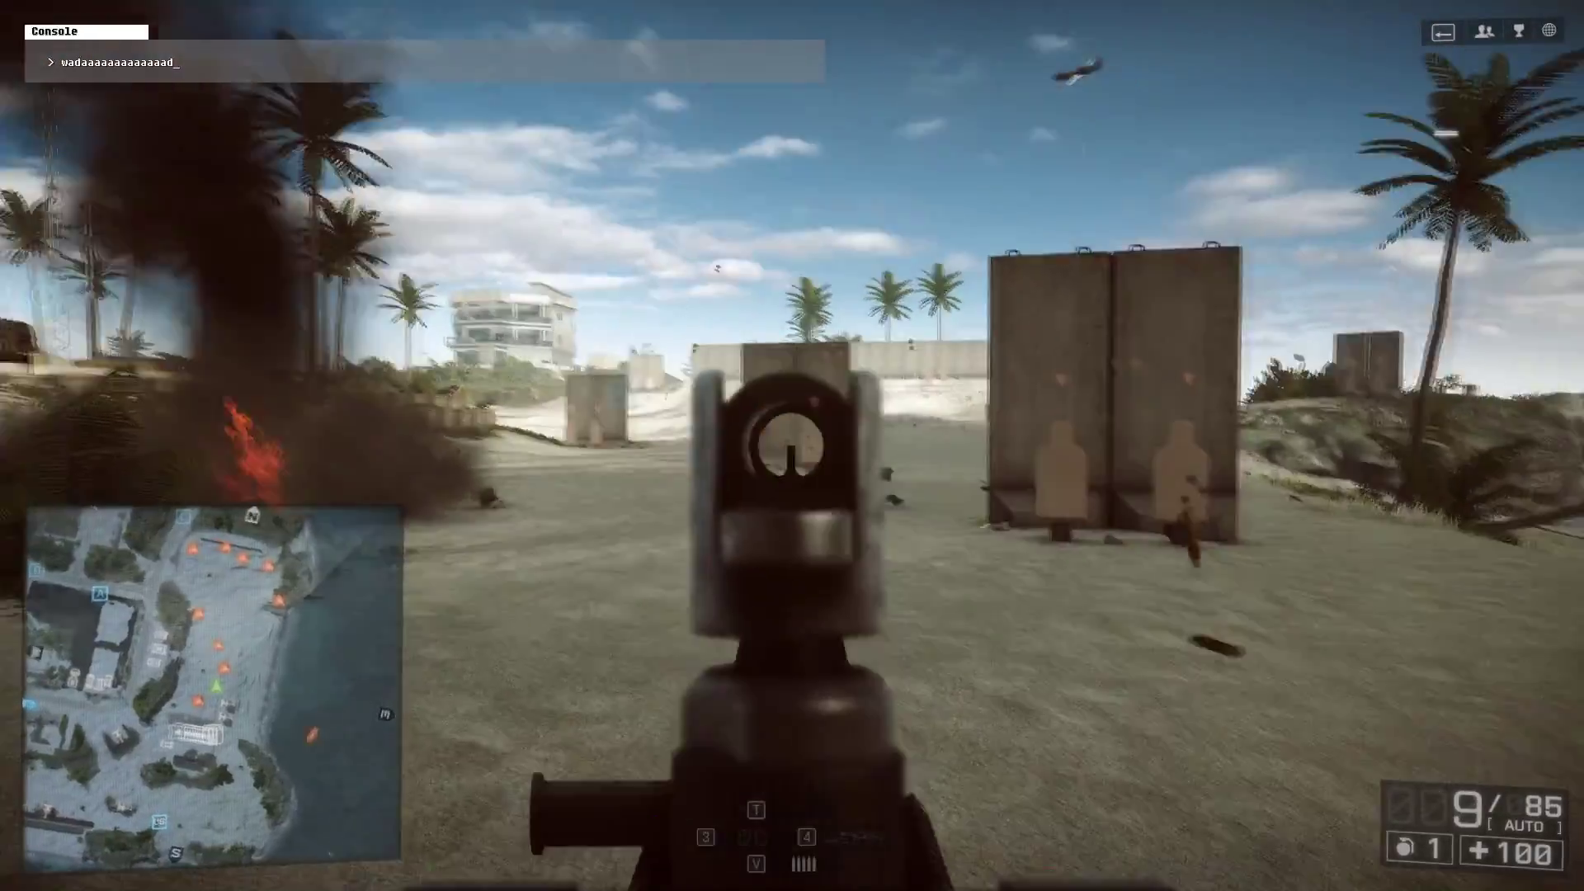
{"action": "right_click", "coordinate": [793, 446]}
{"action": "type", "text": "dwad"}
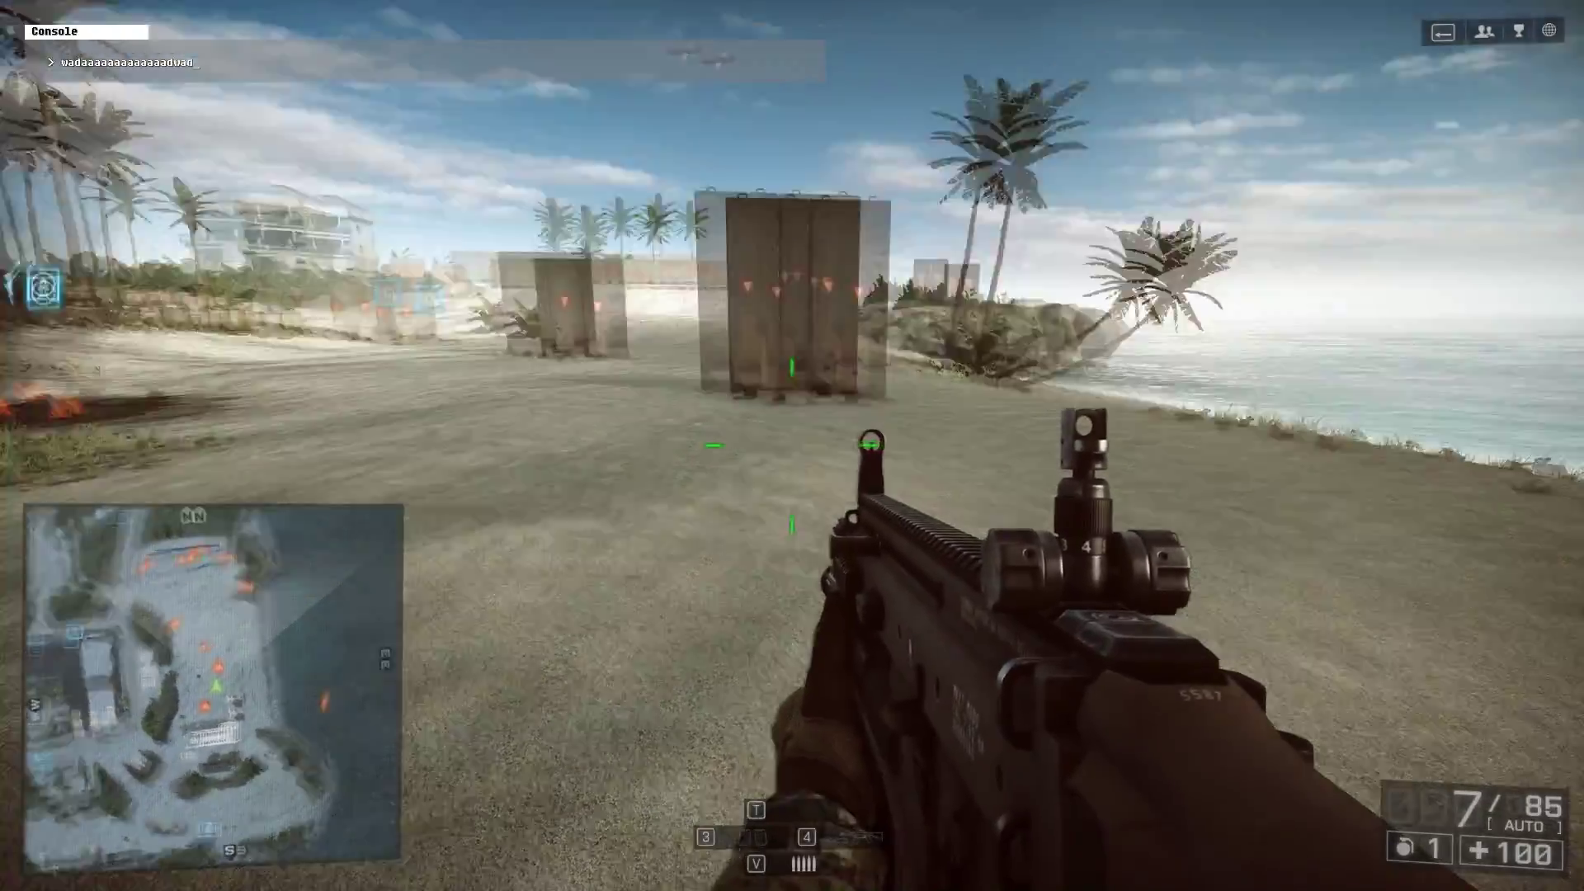
{"action": "type", "text": "sawdawd"}
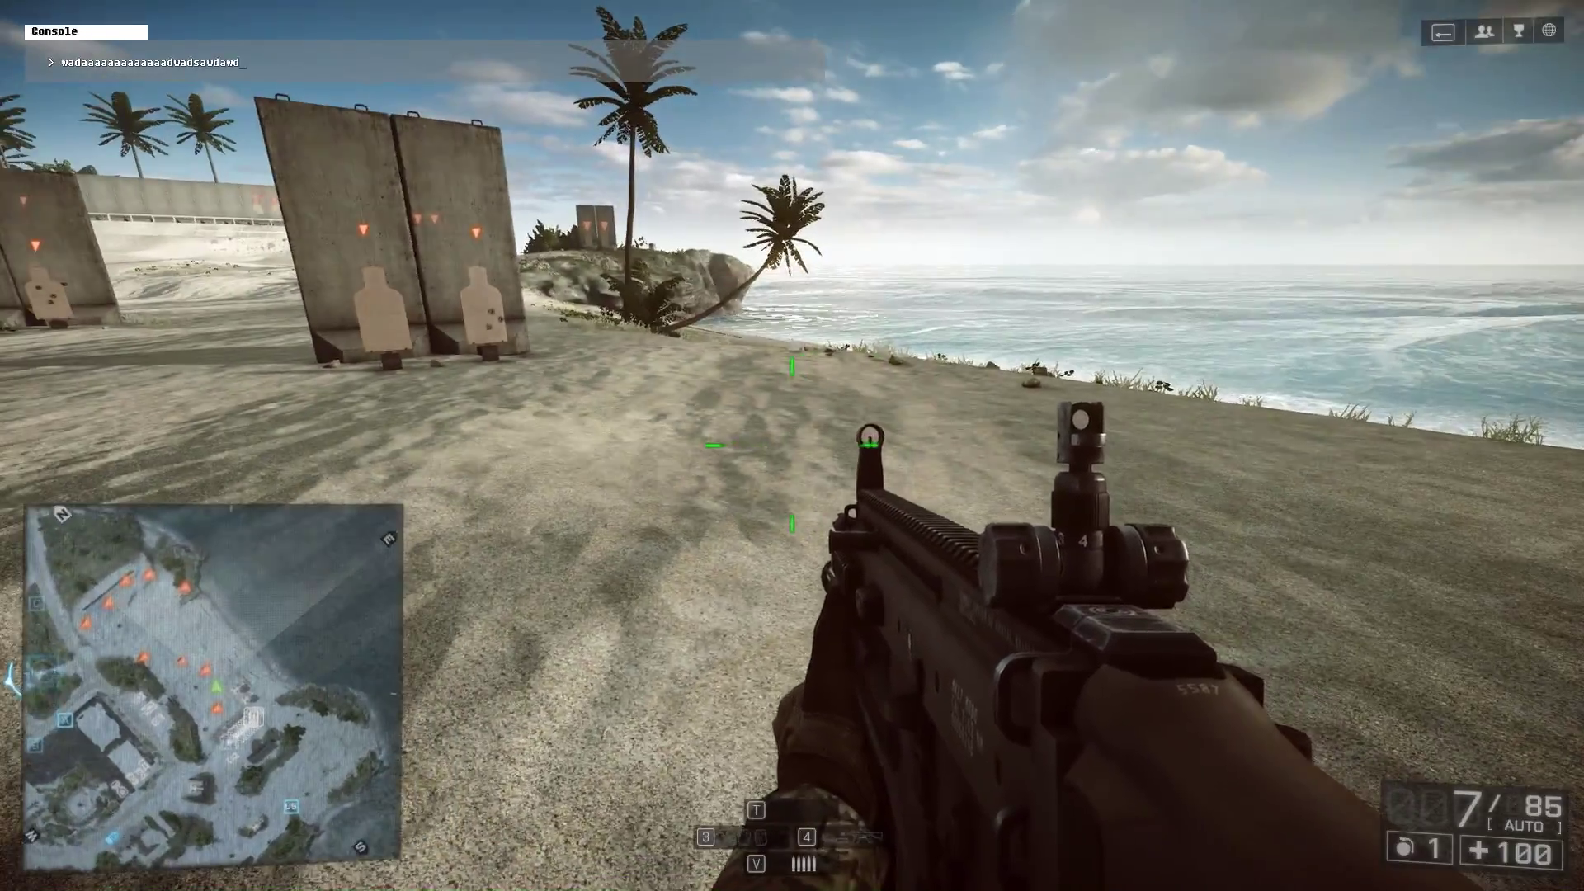
{"action": "type", "text": "a"}
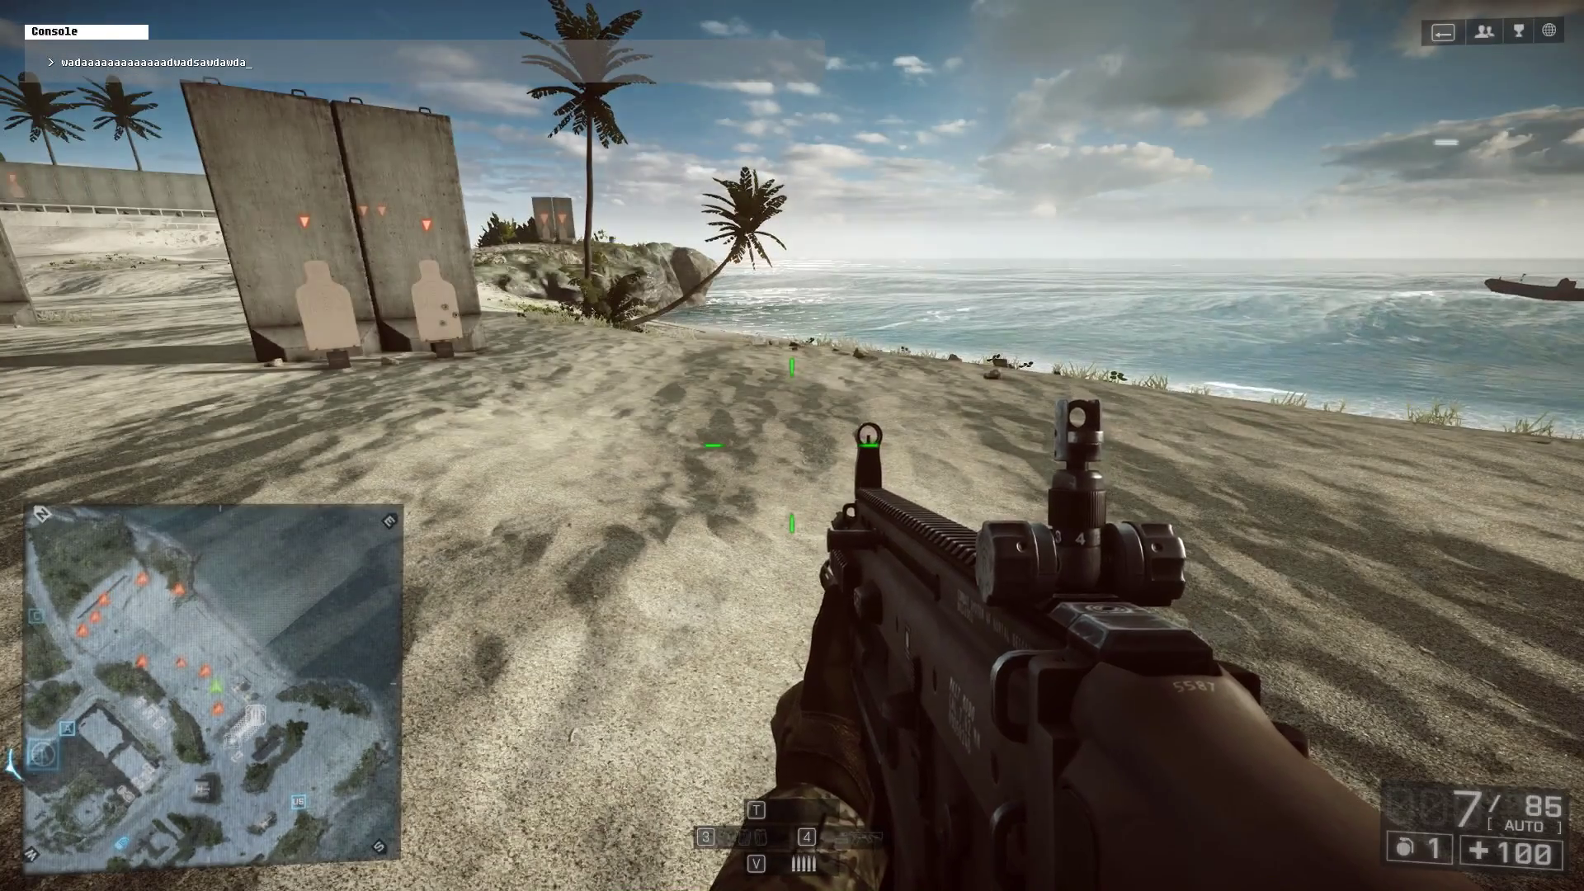
{"action": "key", "text": "Return"}
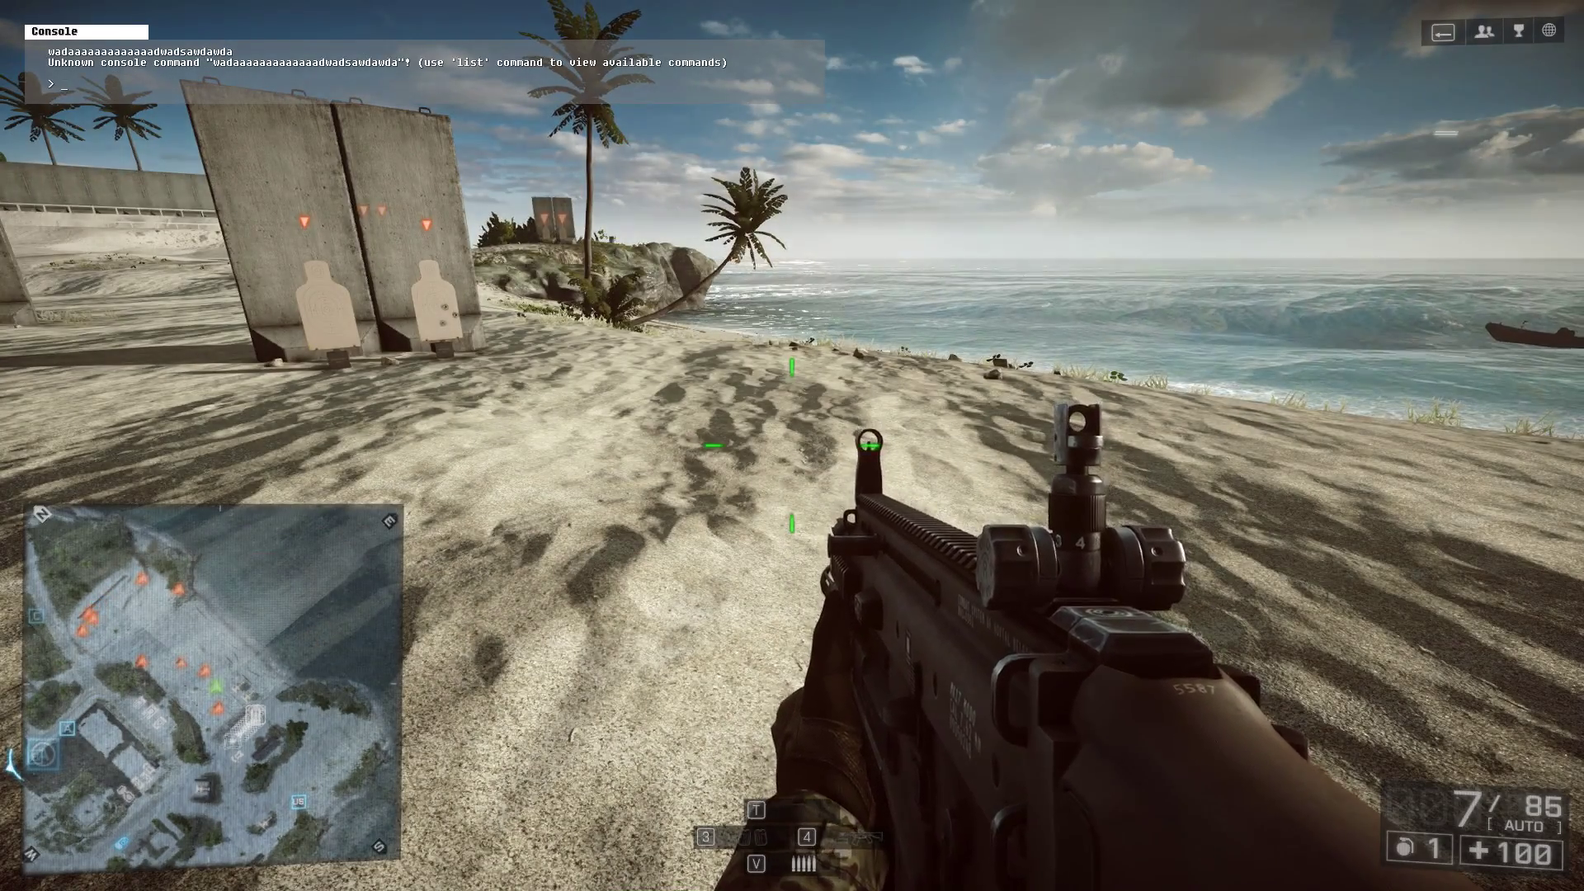
{"action": "key", "text": "grave"}
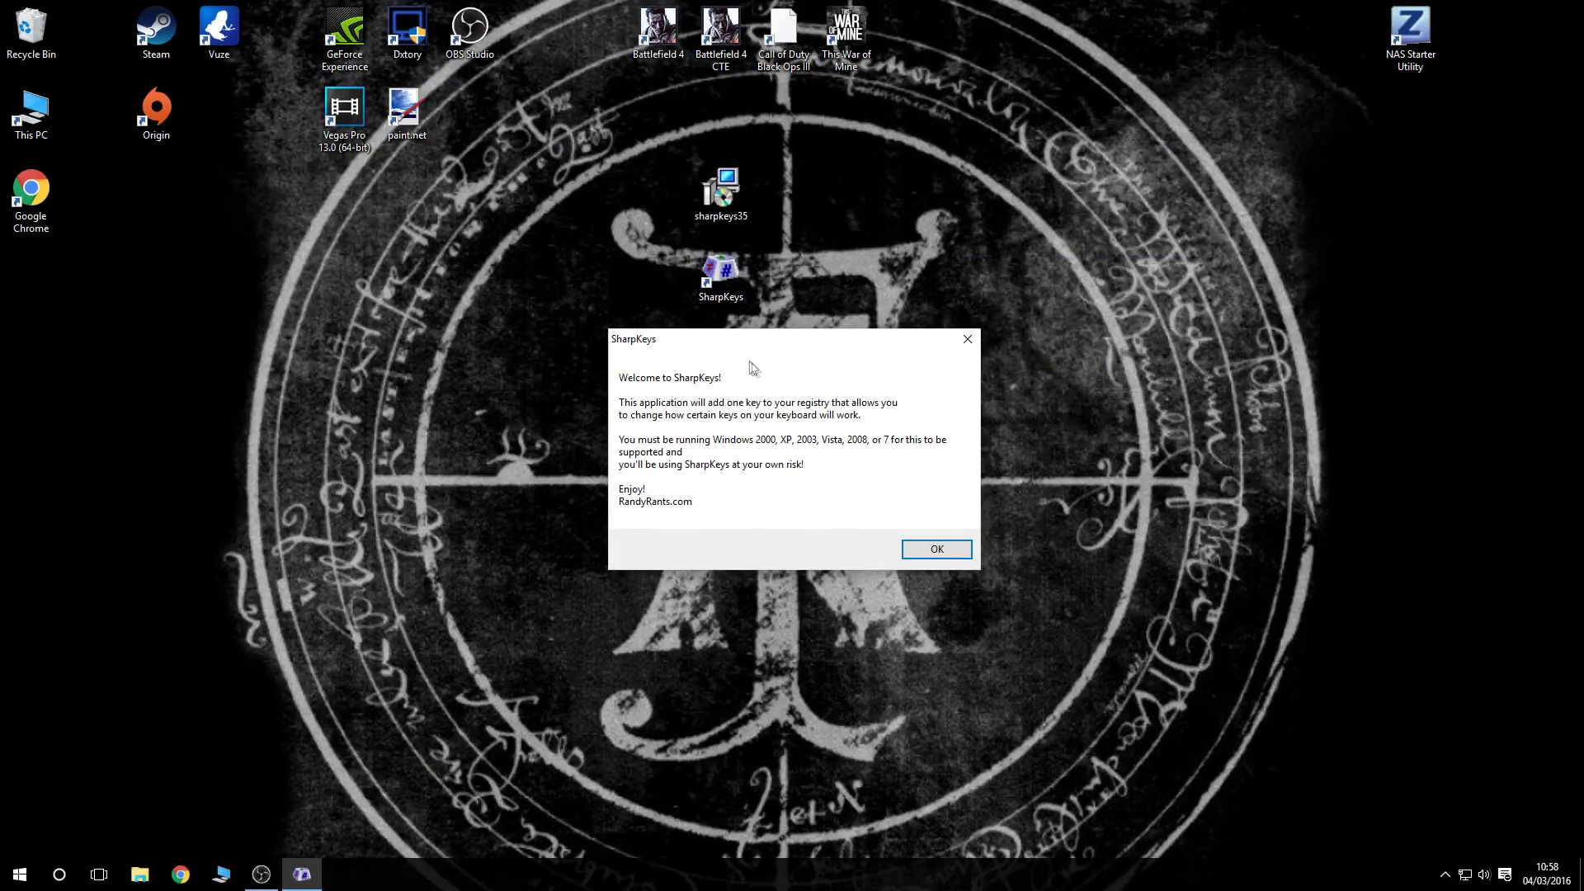
Dismiss the welcome notice, move SharpKeys to the screen centre, and begin adding a new mapping.
{"action": "left_click", "coordinate": [935, 549]}
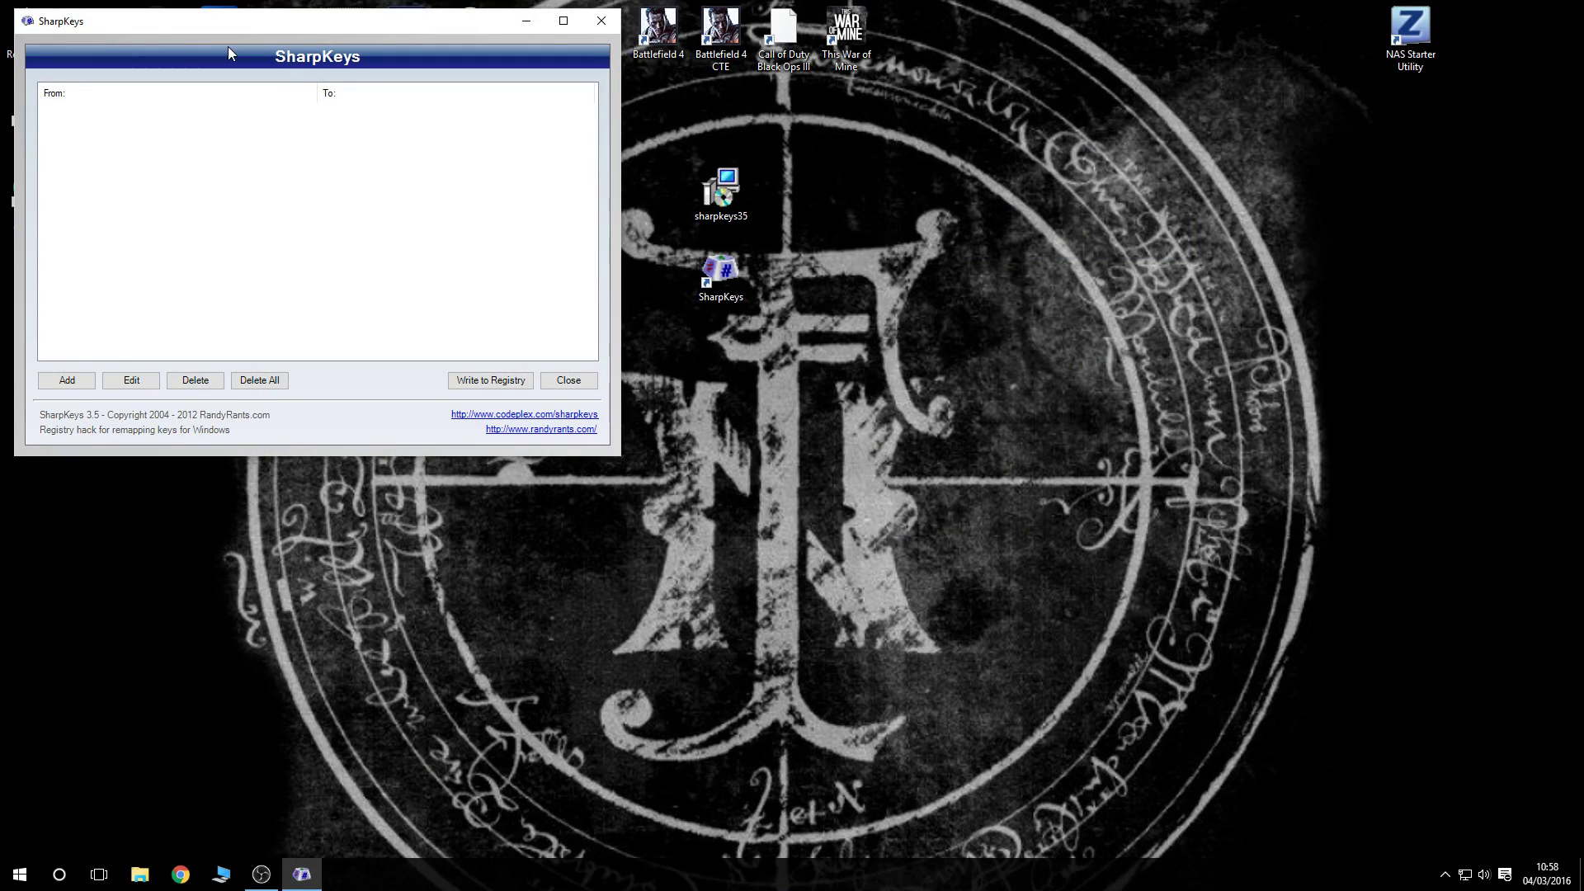
{"action": "left_click_drag", "start_coordinate": [235, 26], "coordinate": [513, 135]}
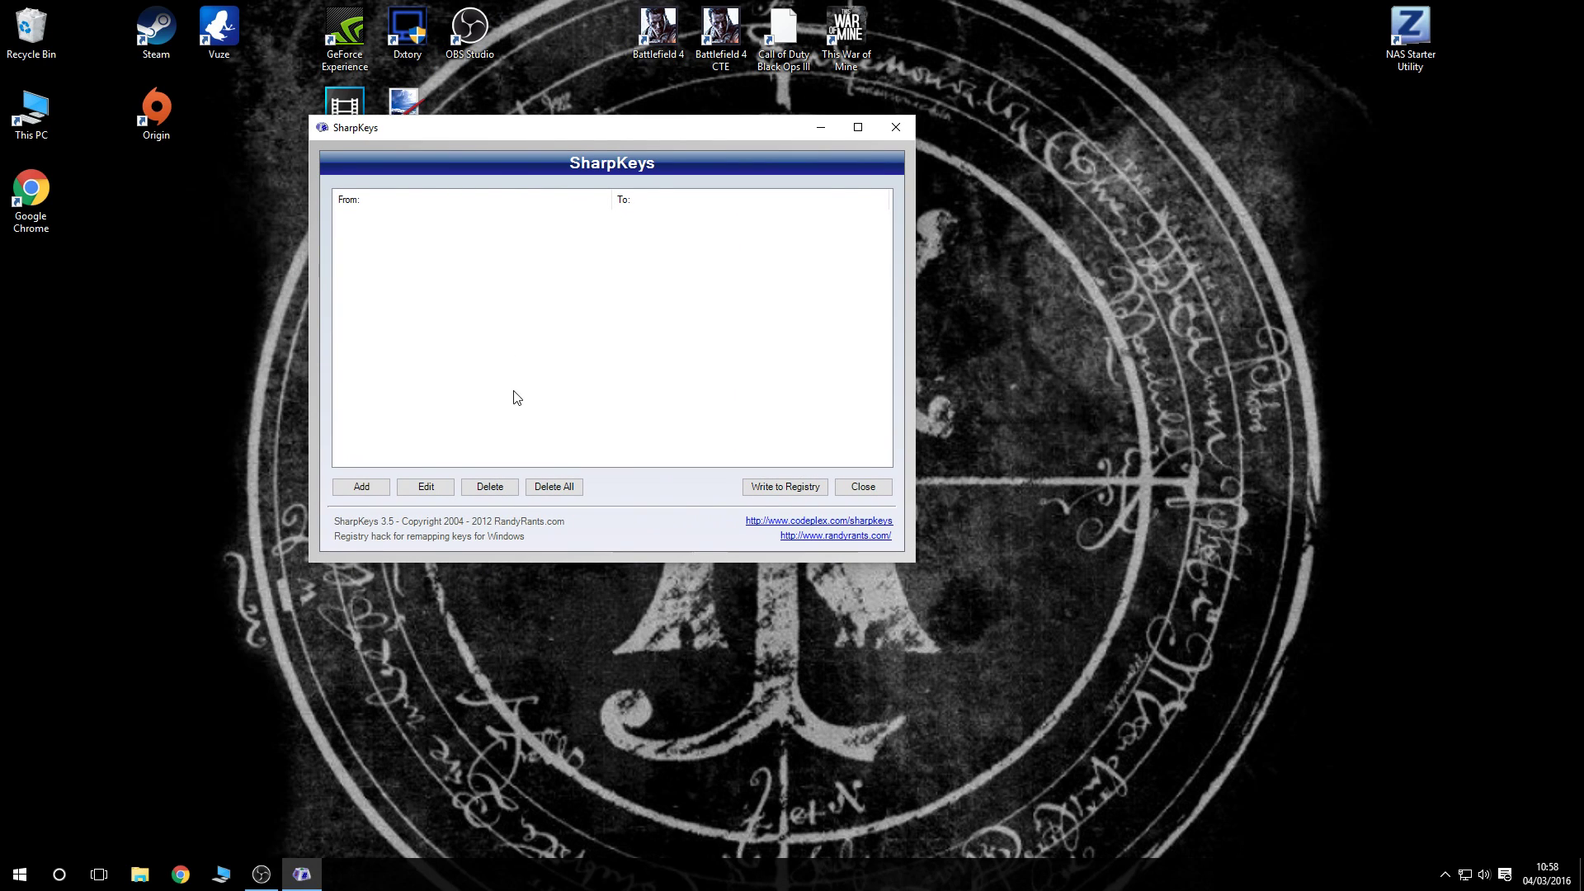
{"action": "left_click", "coordinate": [361, 487]}
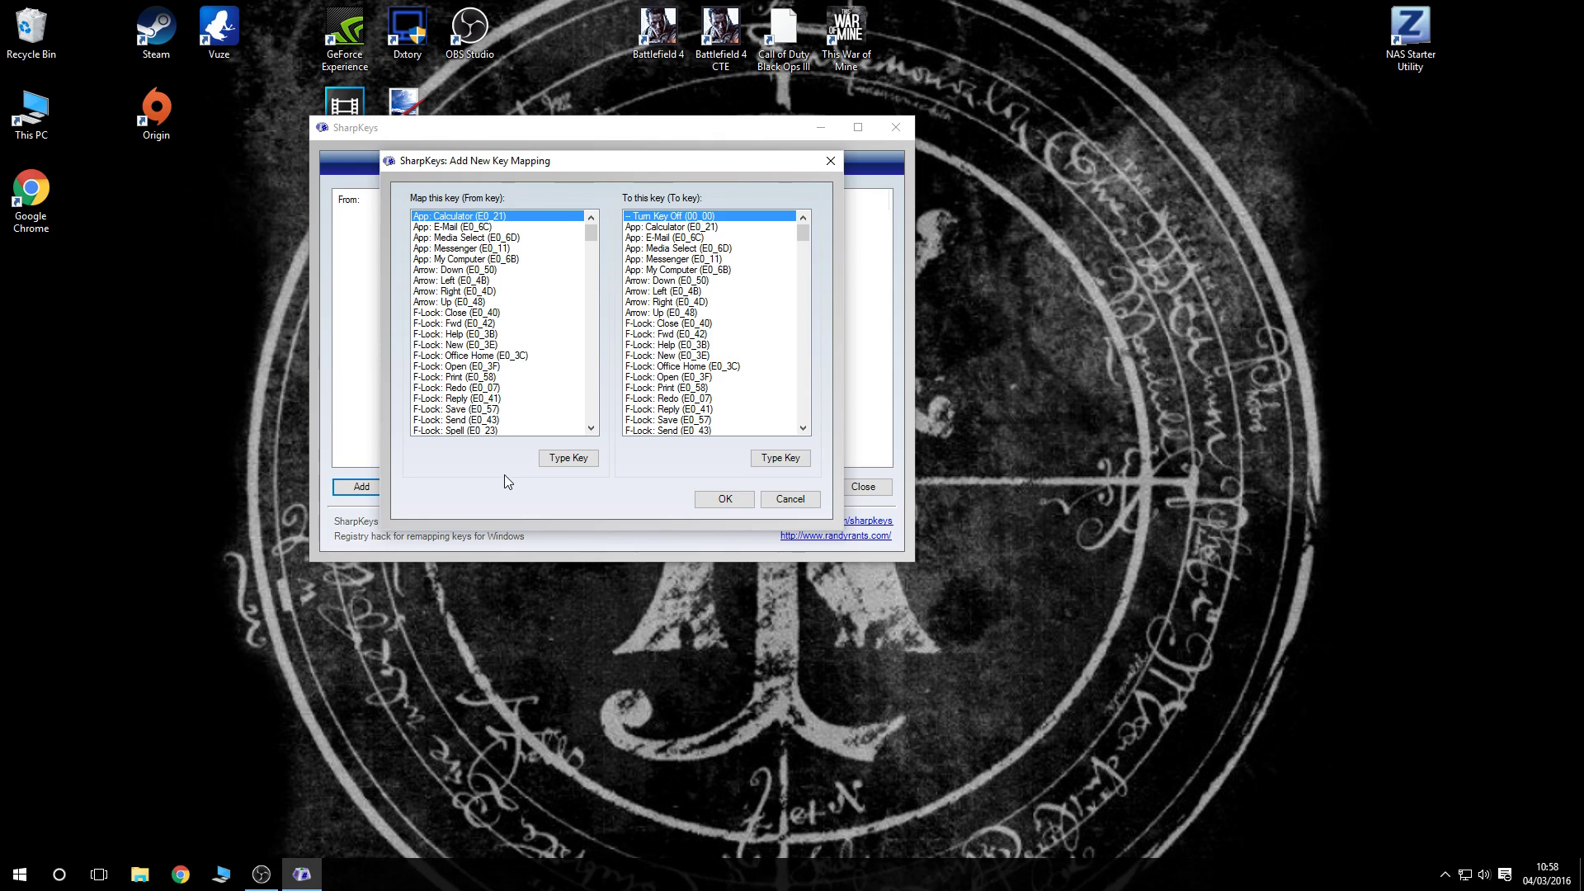
Map Key ` ~ (00_29) to Key 1 ! (00_02) by capturing both keys.
{"action": "left_click", "coordinate": [567, 459]}
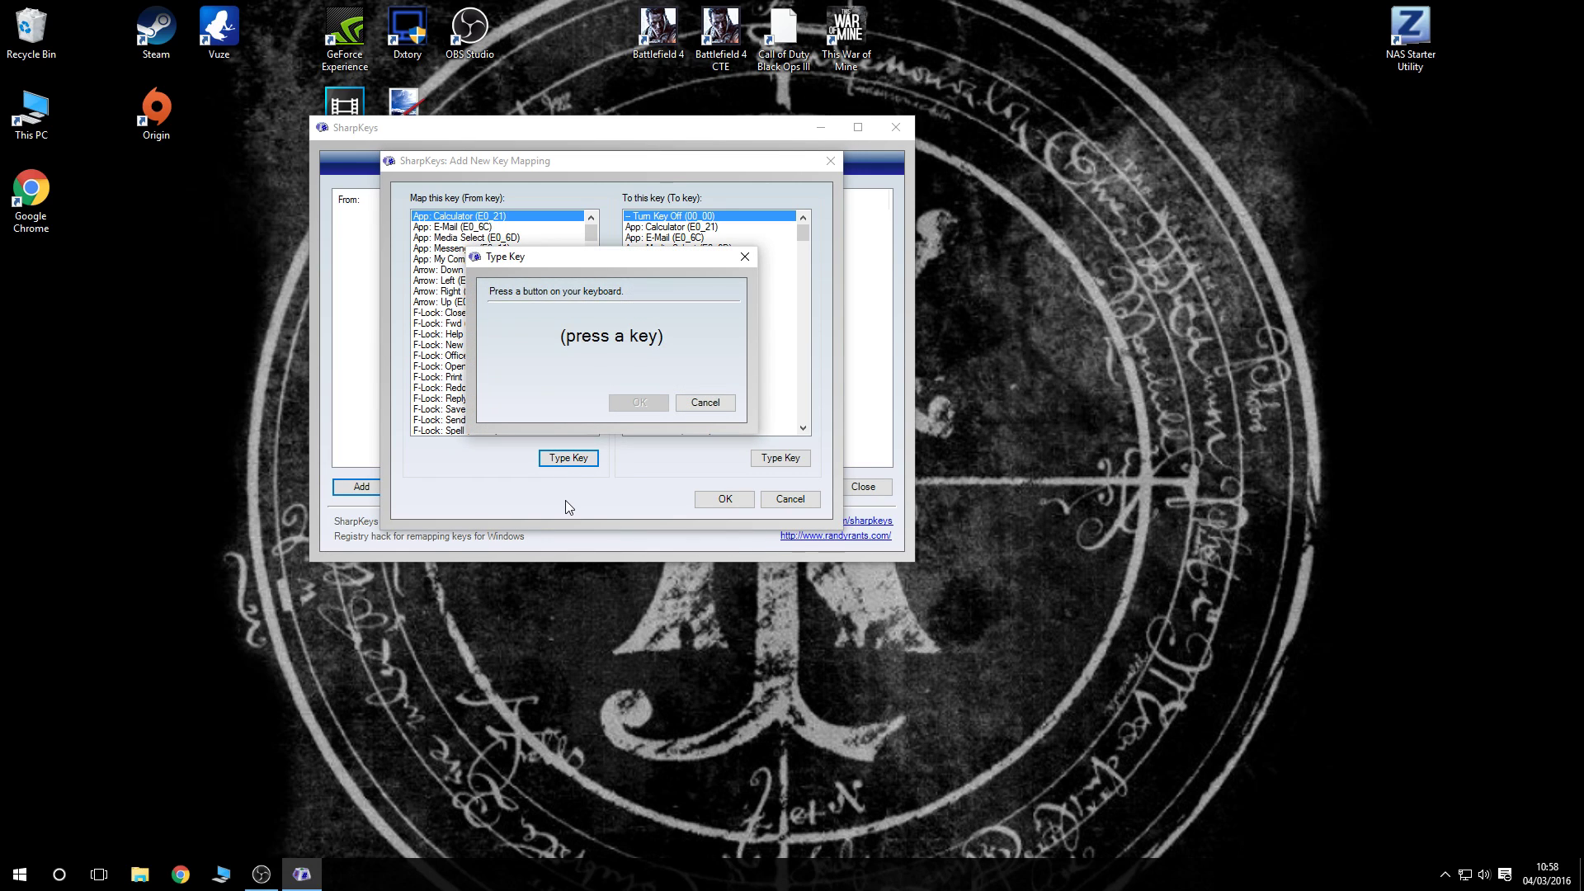
{"action": "key", "text": "grave"}
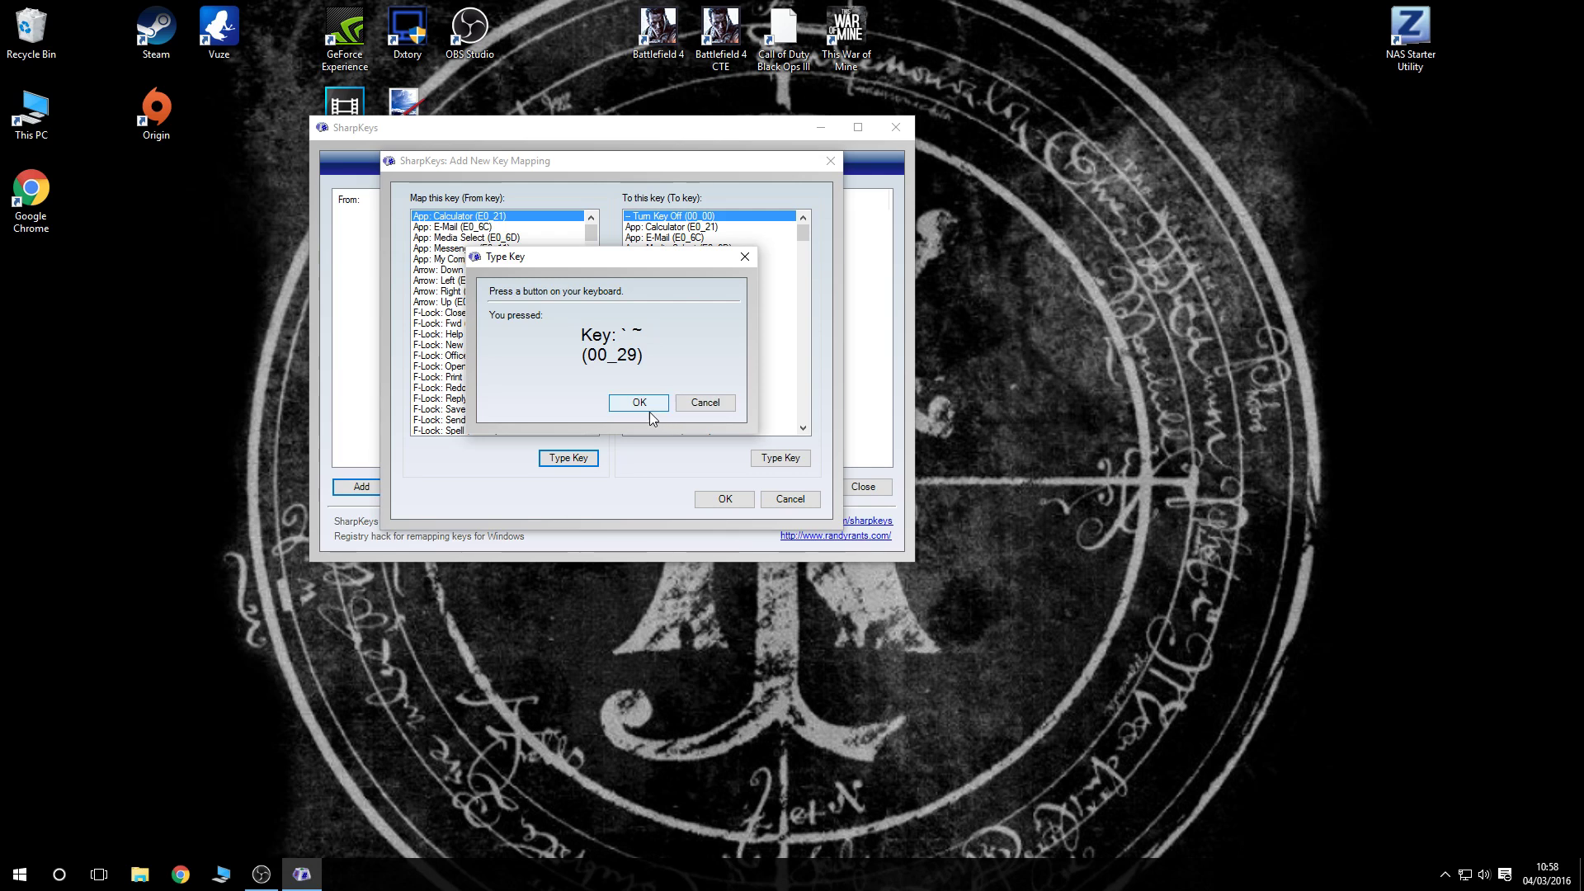
{"action": "left_click", "coordinate": [640, 402]}
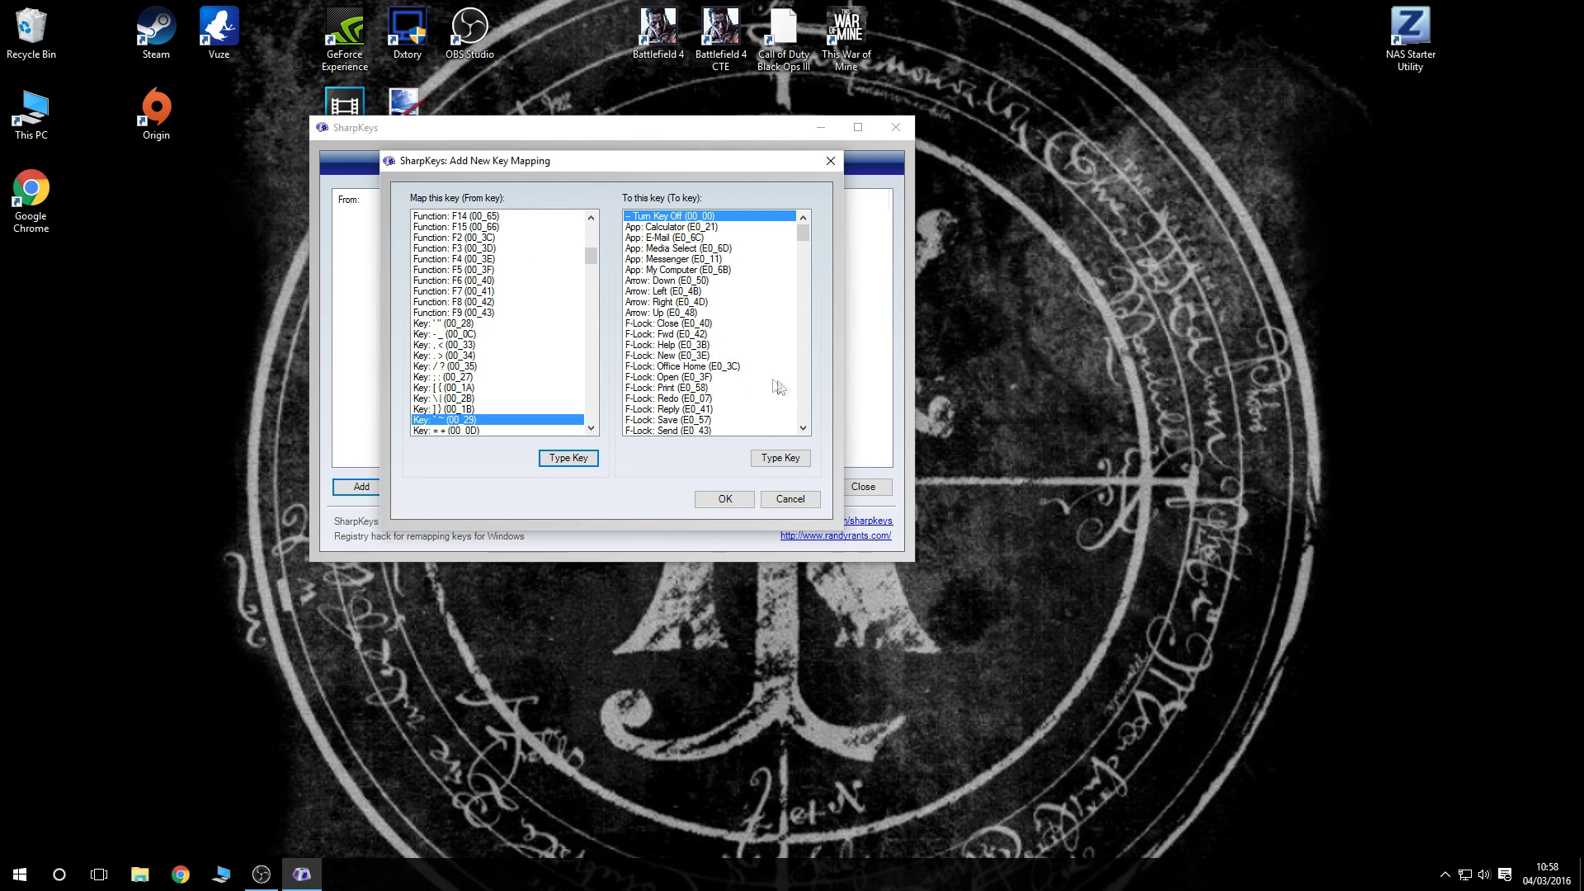
{"action": "left_click", "coordinate": [780, 460]}
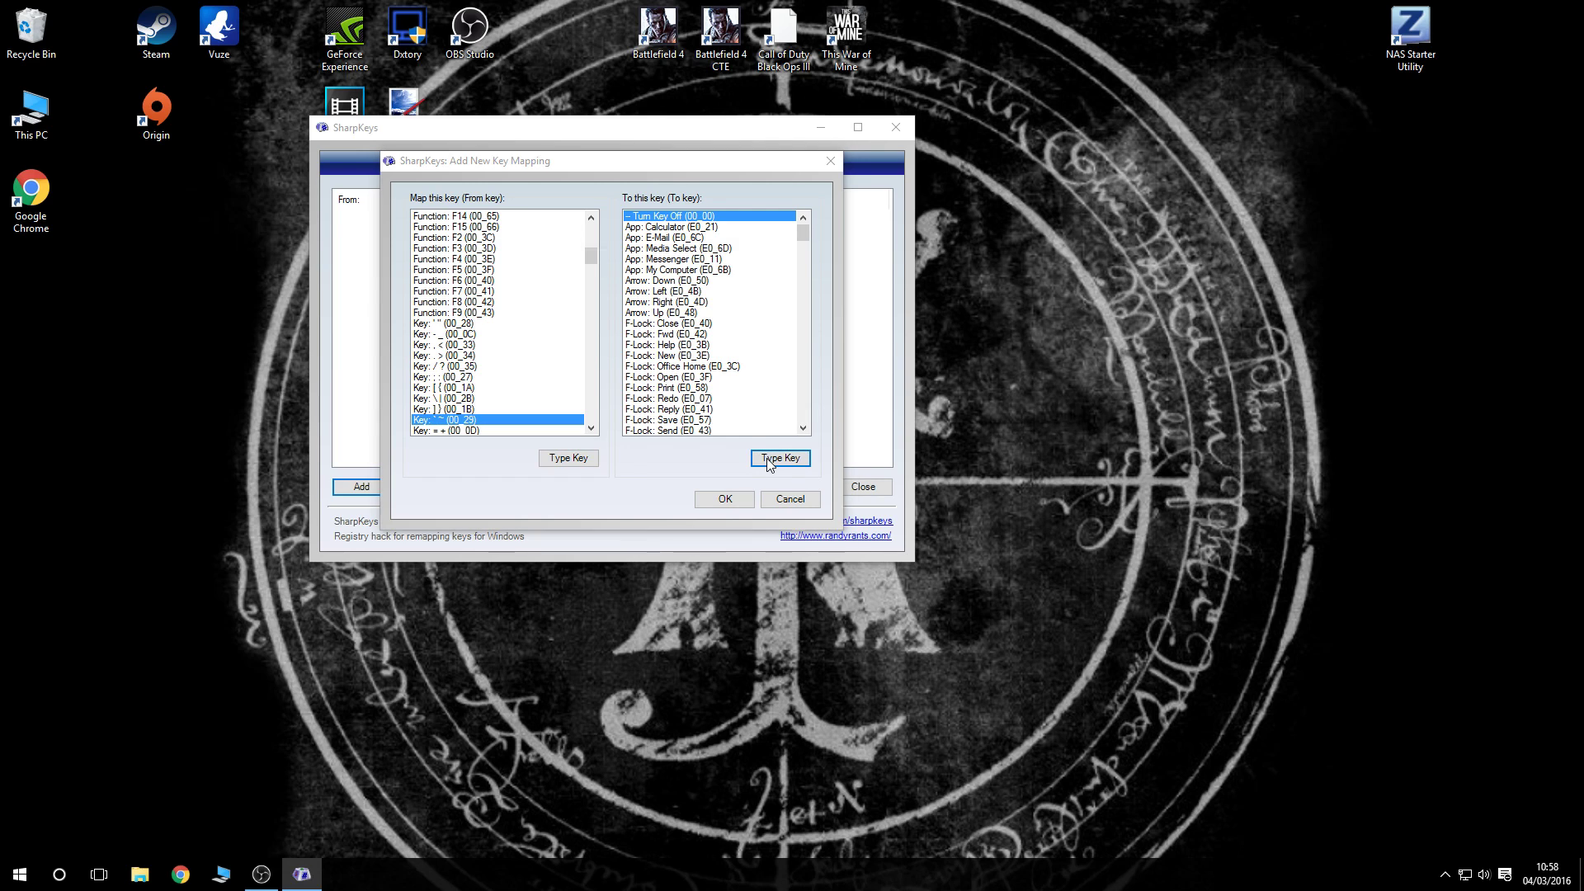
{"action": "key", "text": "1"}
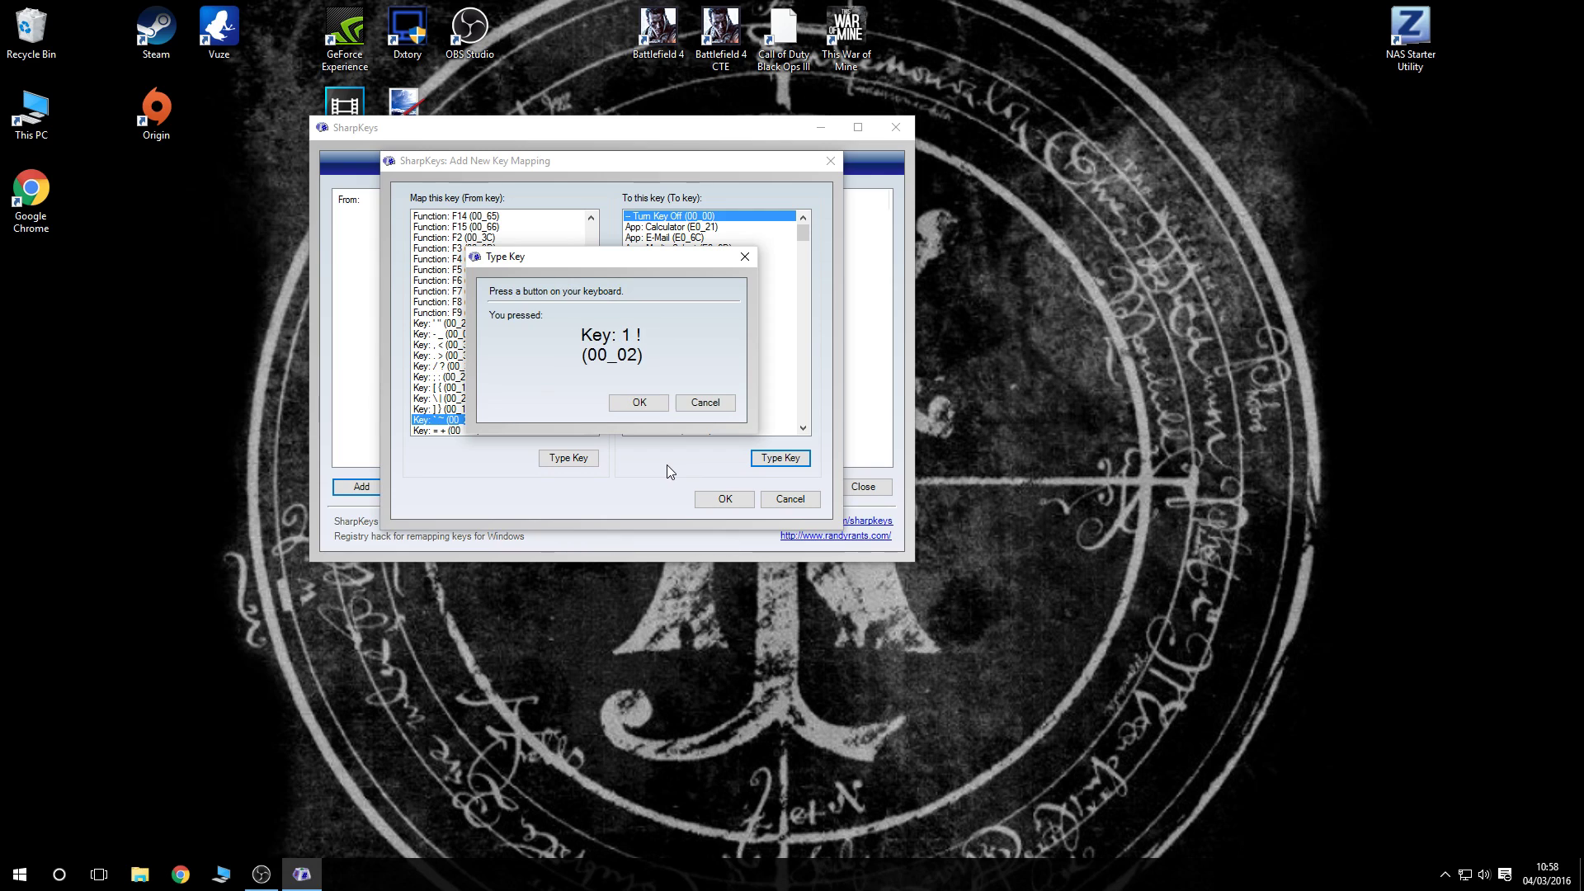
{"action": "left_click", "coordinate": [639, 402]}
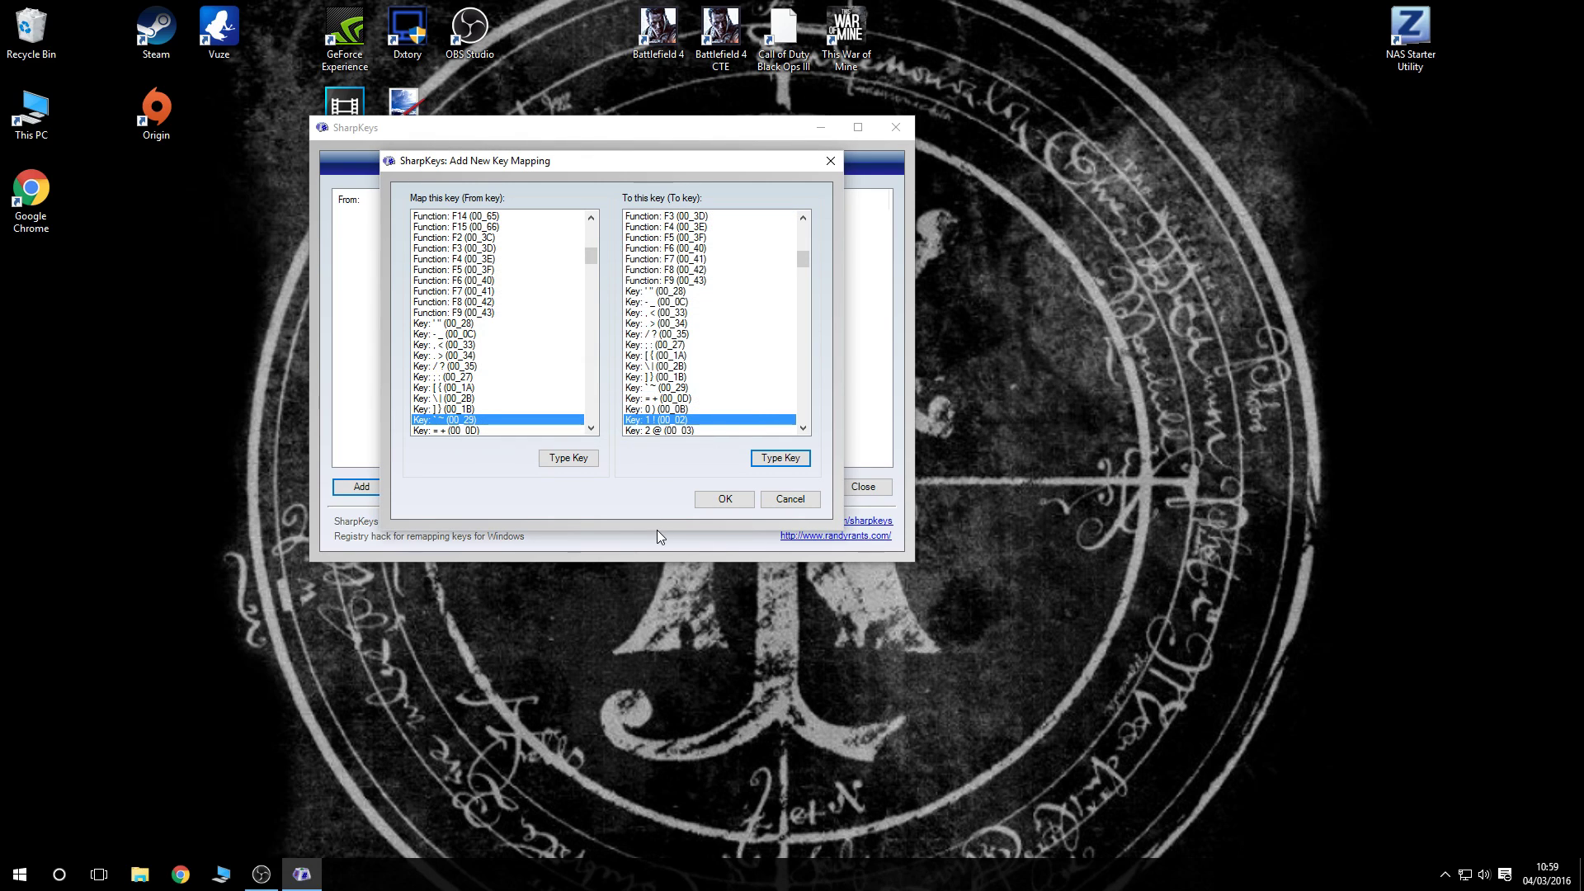
{"action": "left_click", "coordinate": [725, 499]}
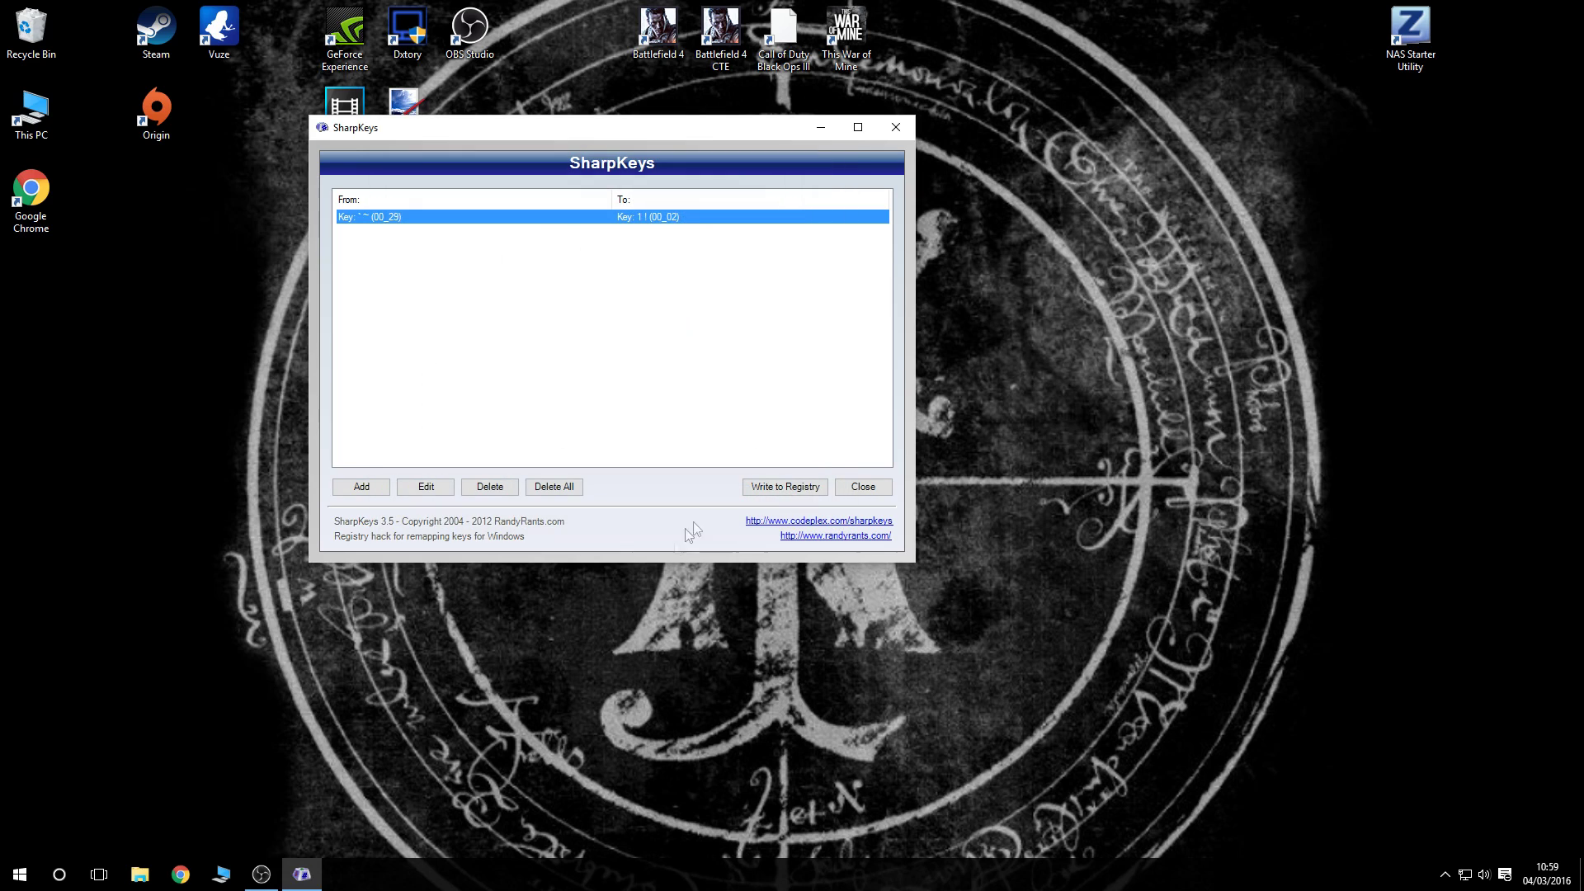
Write the tilde-to-1 mapping to the registry, acknowledge the success message, and exit SharpKeys.
{"action": "left_click", "coordinate": [786, 487]}
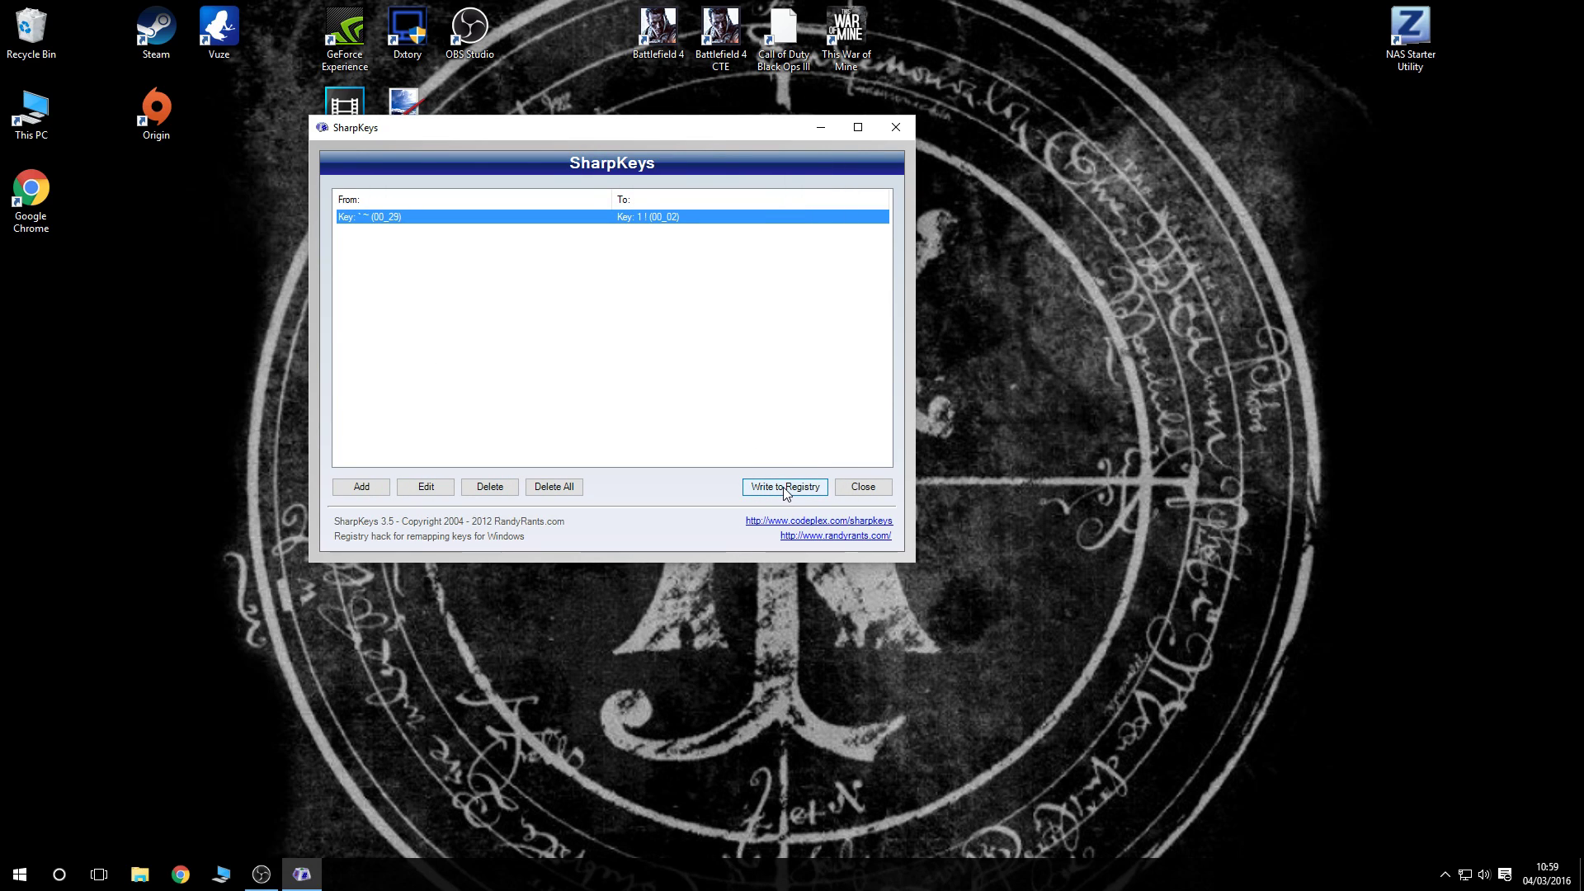
{"action": "left_click", "coordinate": [786, 491]}
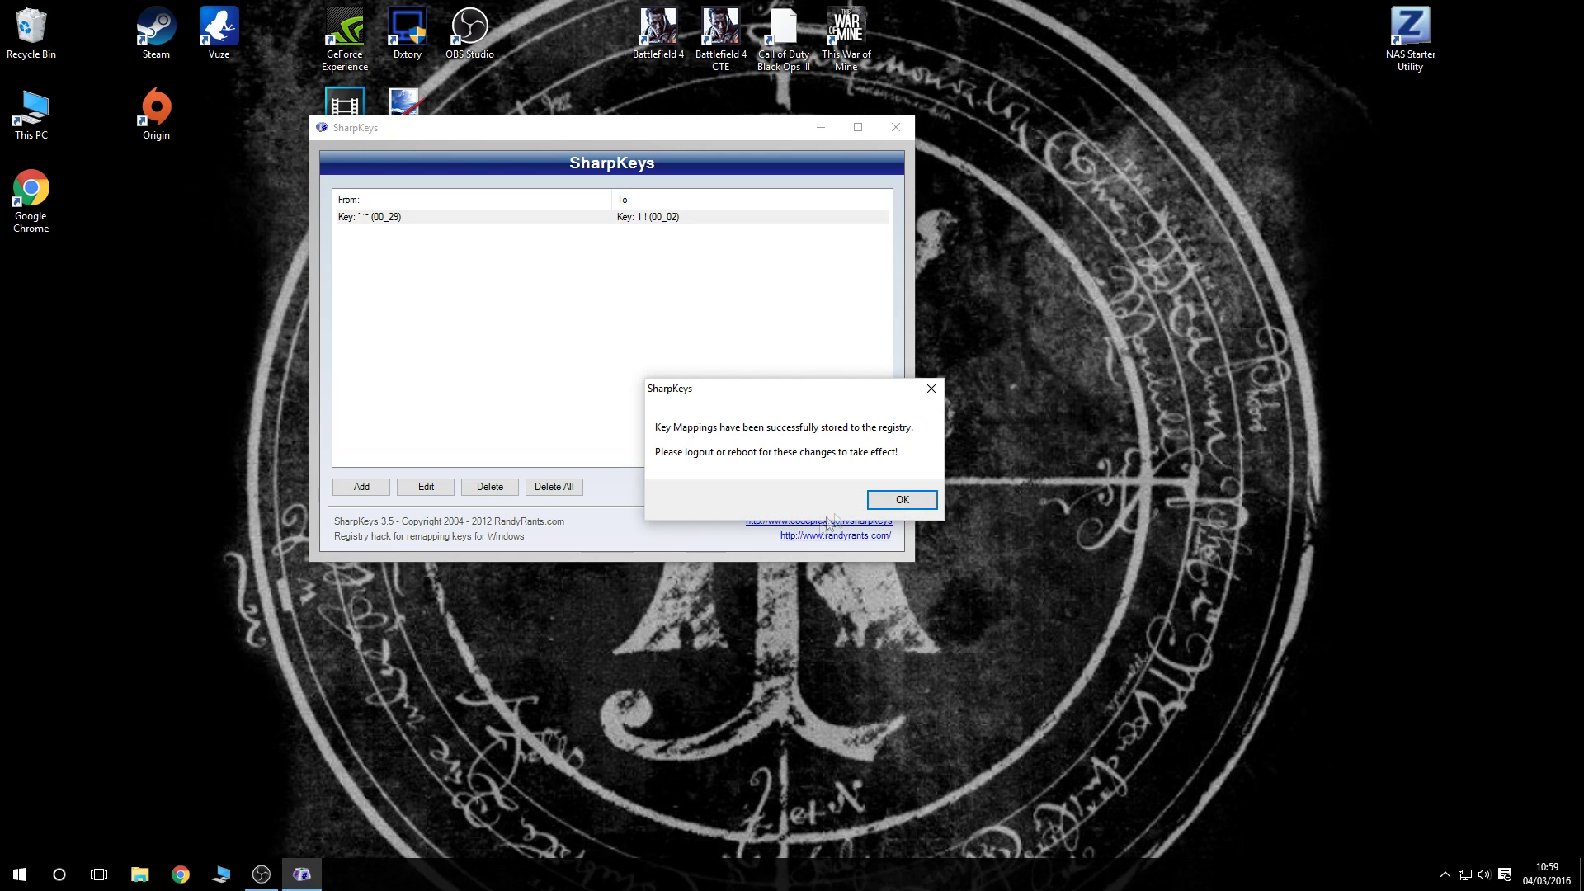
{"action": "left_click", "coordinate": [906, 499]}
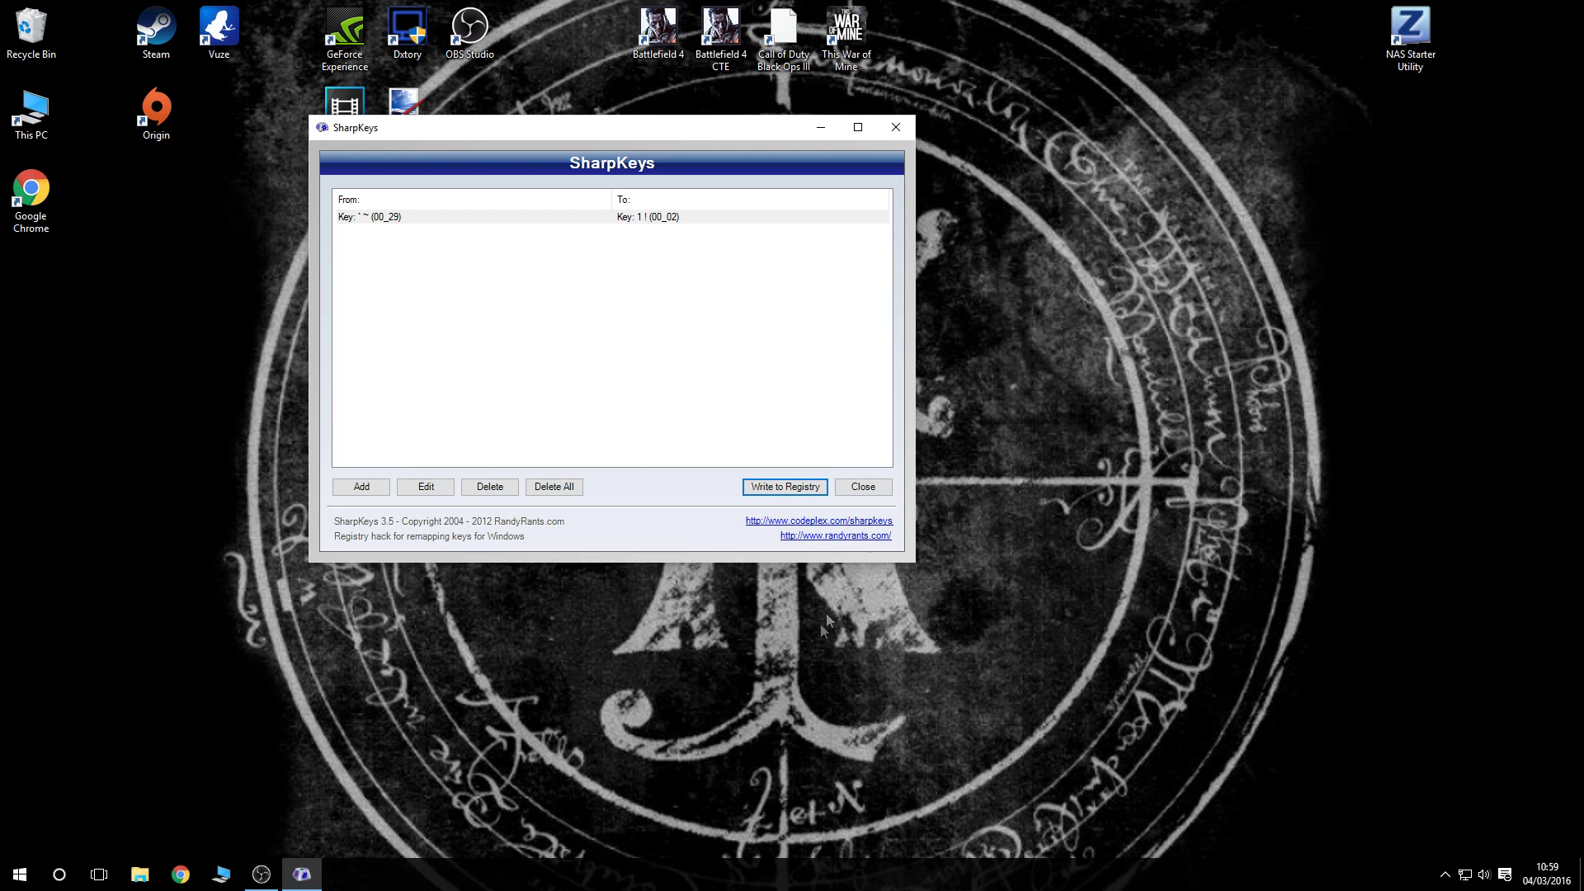
{"action": "left_click", "coordinate": [866, 487]}
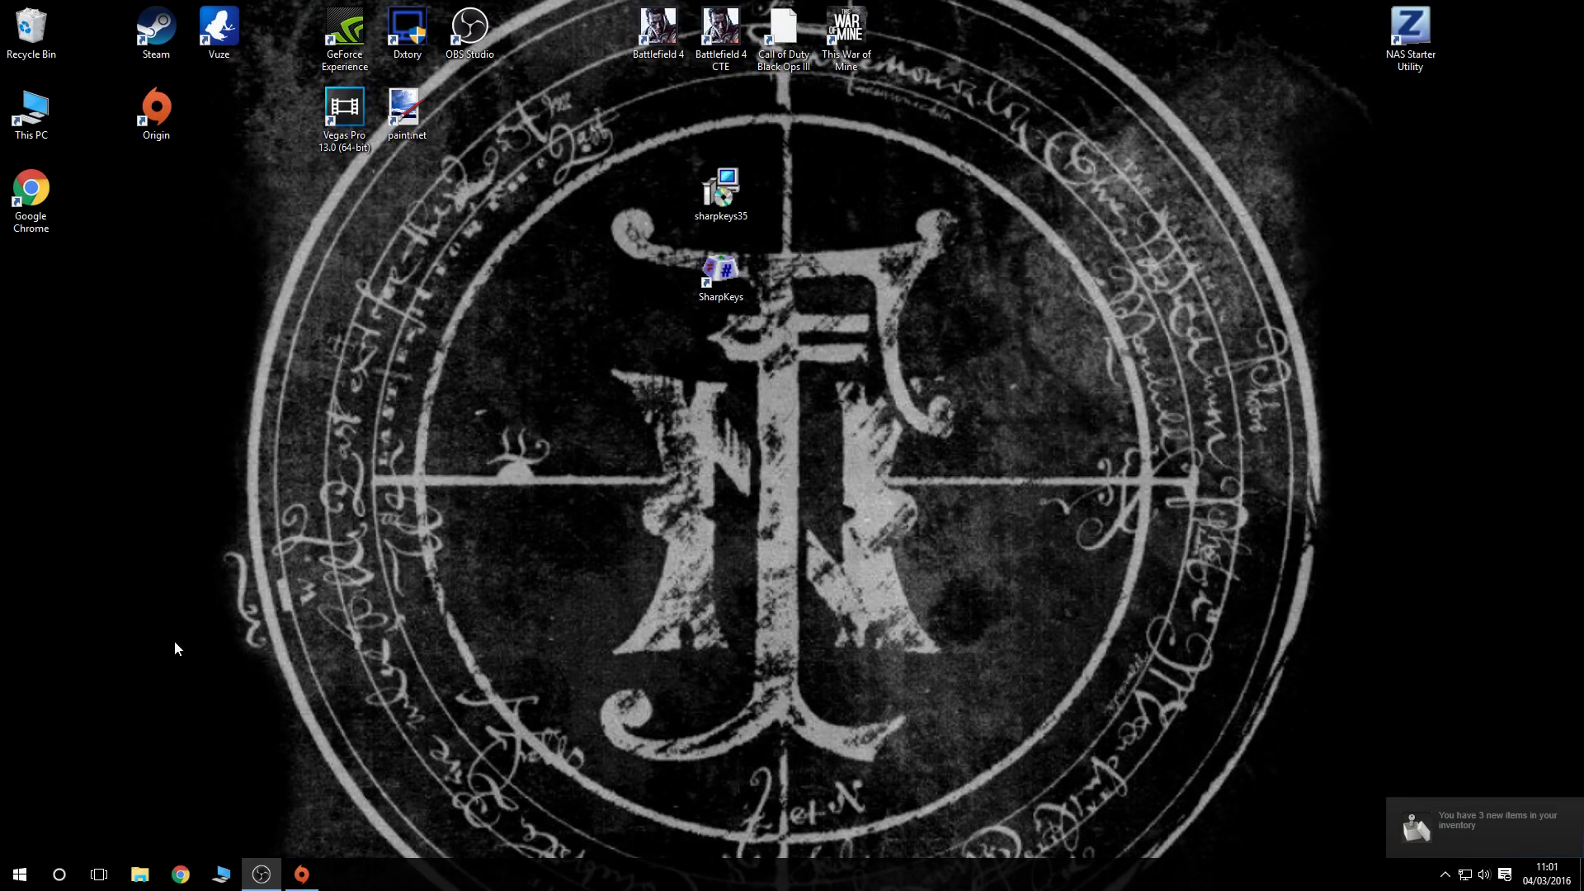
Launch Notepad from the Start menu to test the remapped key.
{"action": "left_click", "coordinate": [20, 874]}
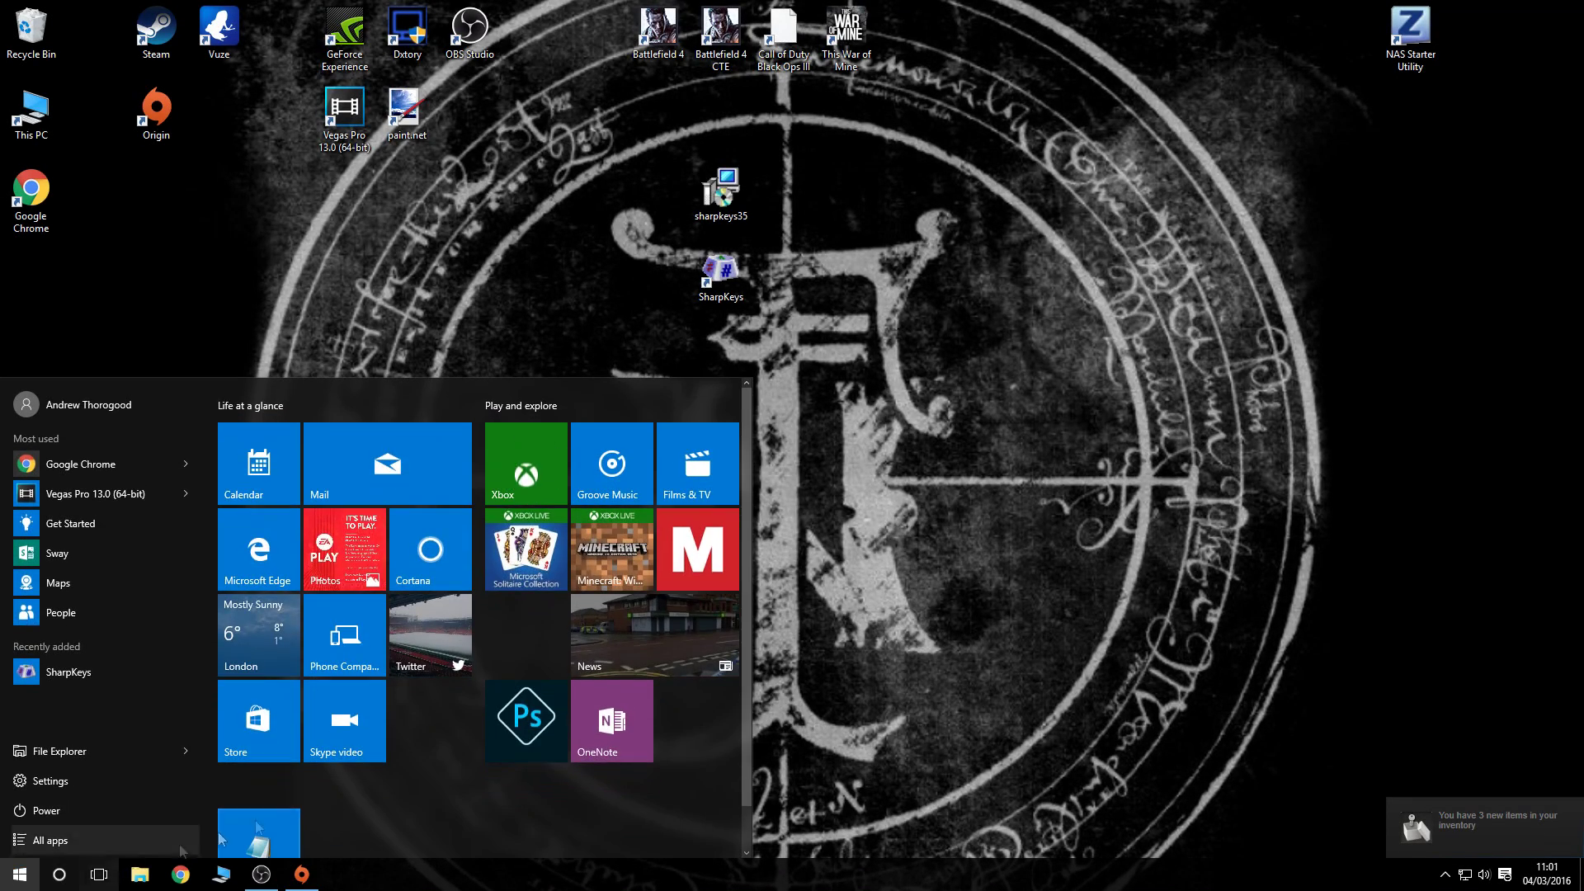
{"action": "left_click", "coordinate": [259, 833]}
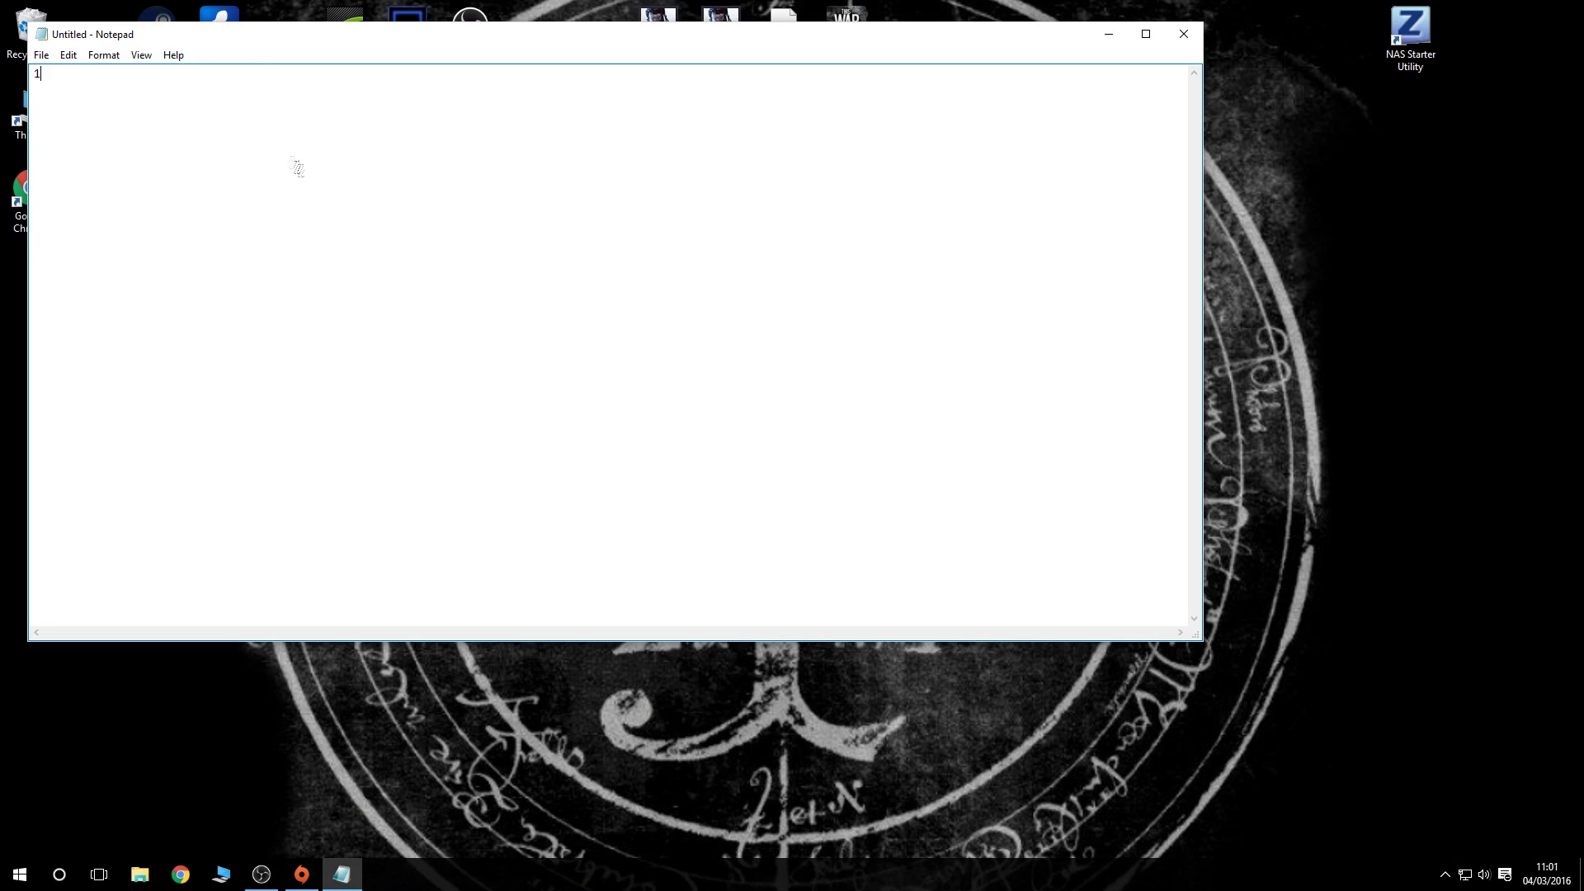
{"action": "type", "text": "1111111"}
{"action": "type", "text": "111"}
{"action": "type", "text": "1 11"}
{"action": "type", "text": "111"}
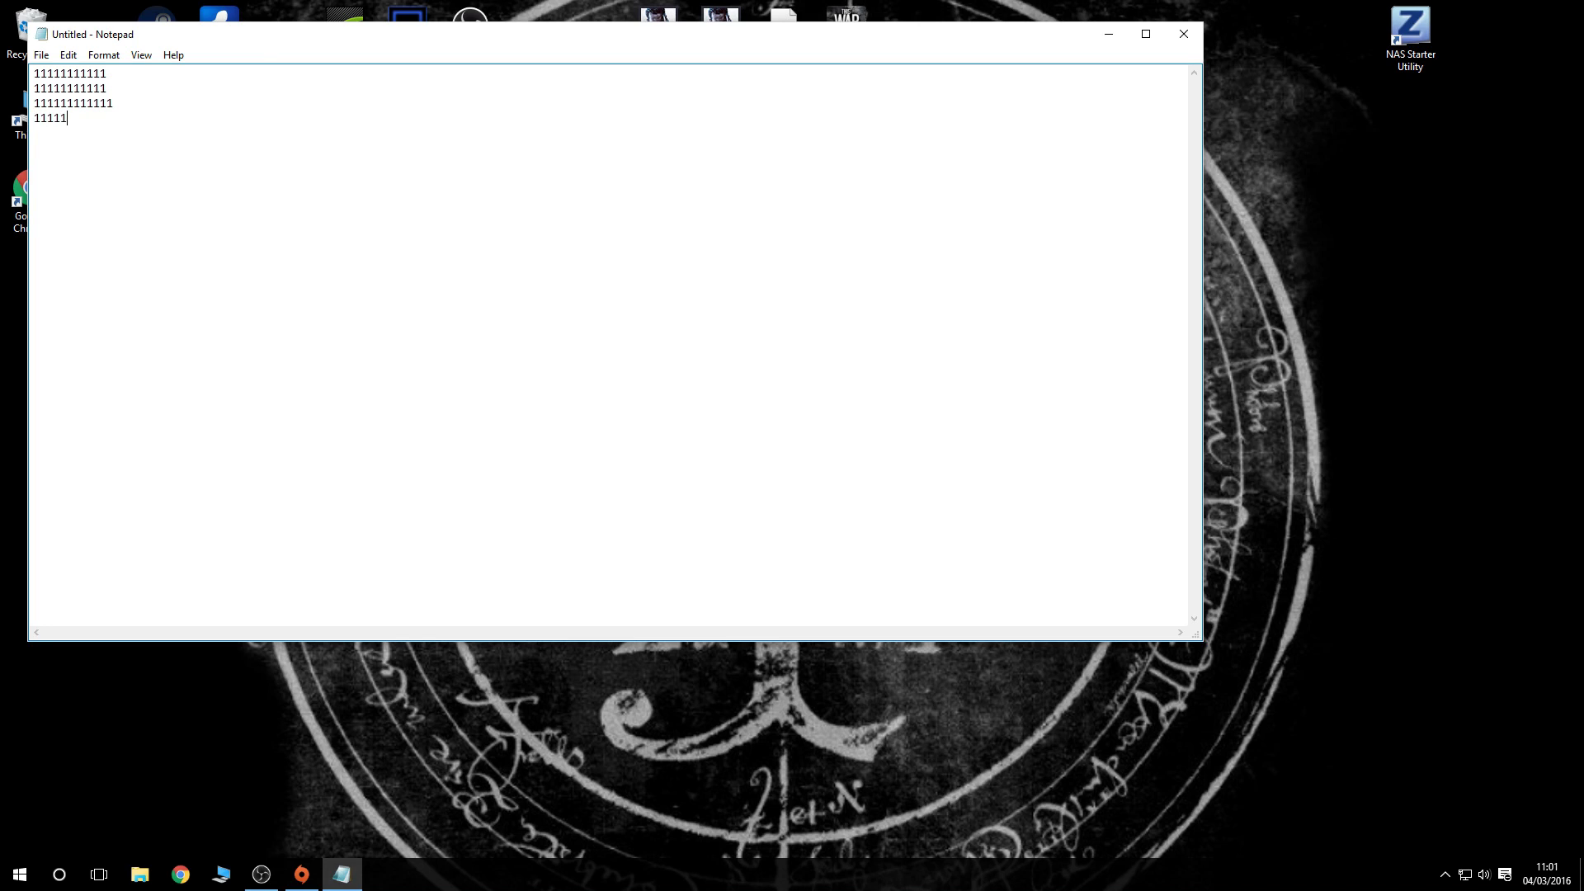
{"action": "type", "text": "111"}
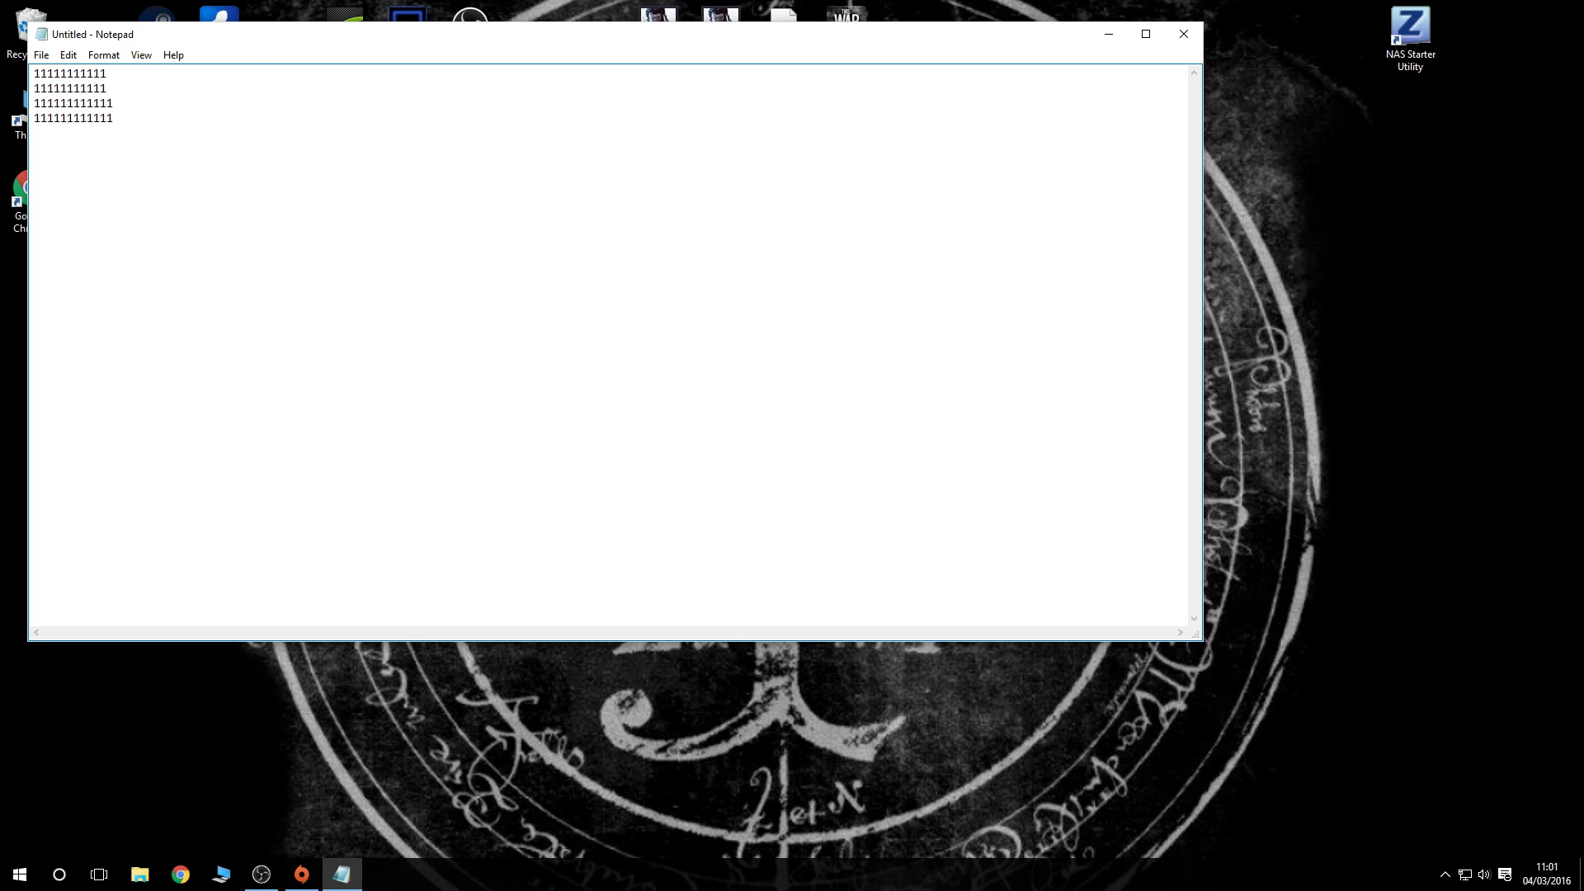